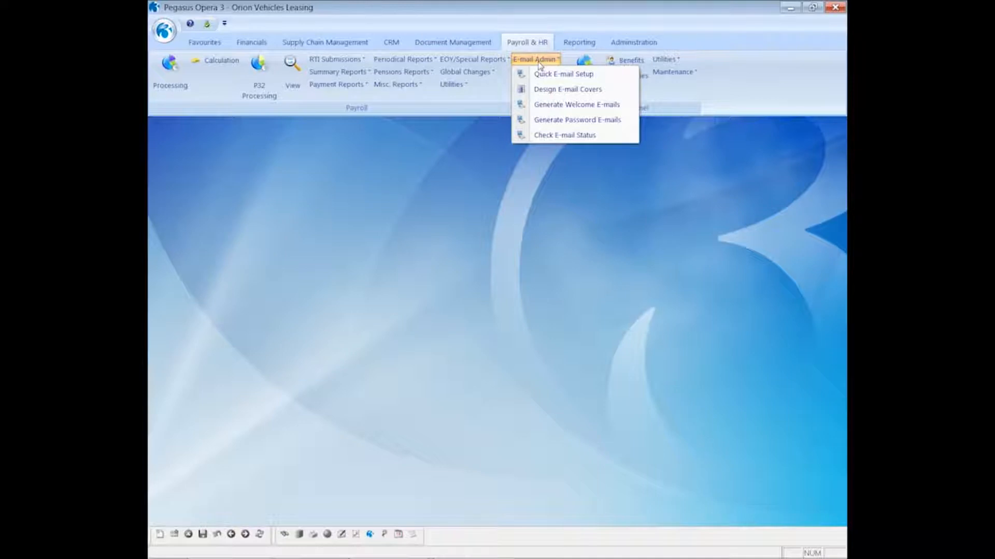
- Open employee 1001's Details & Bank record in the Monthly group and view its Additional Information
left_click(374, 189)
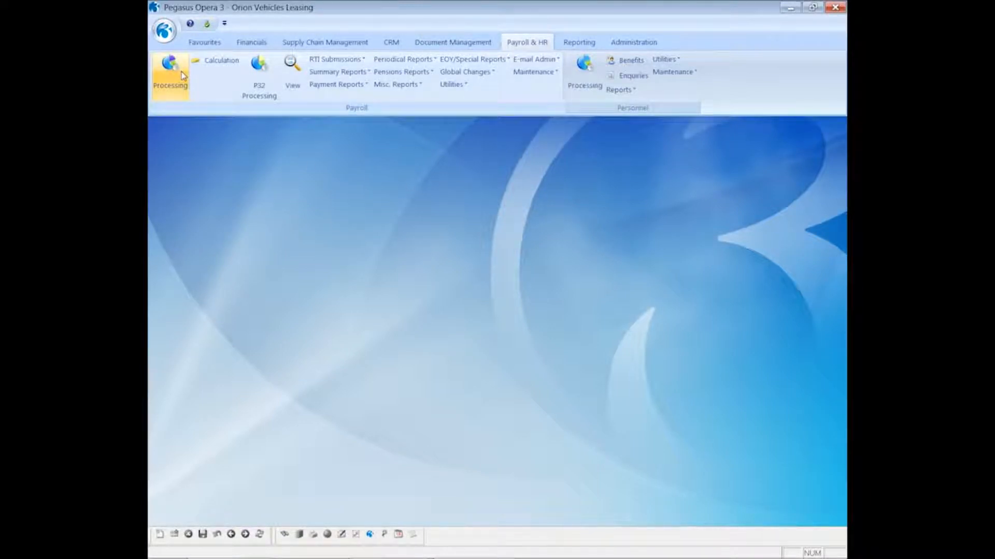
left_click(179, 76)
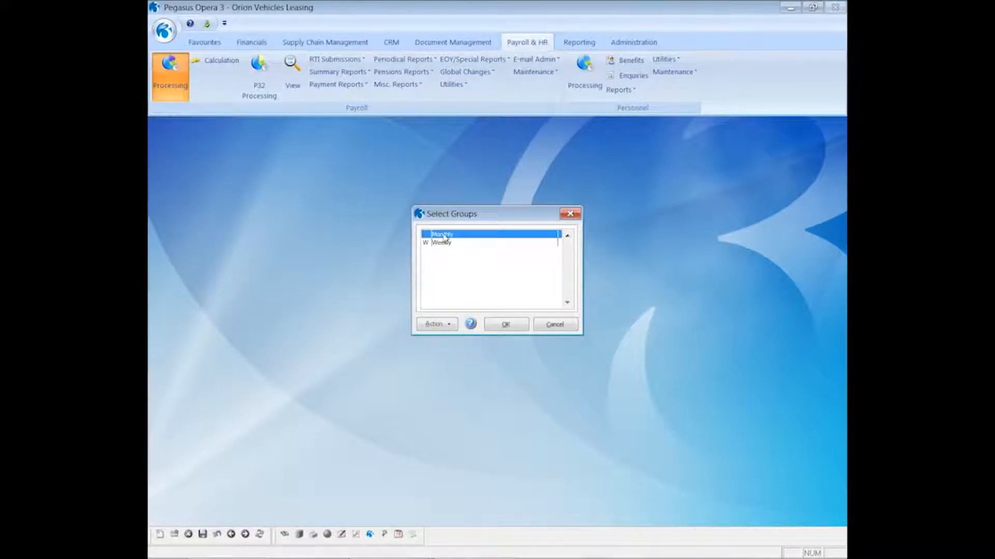
left_click(497, 327)
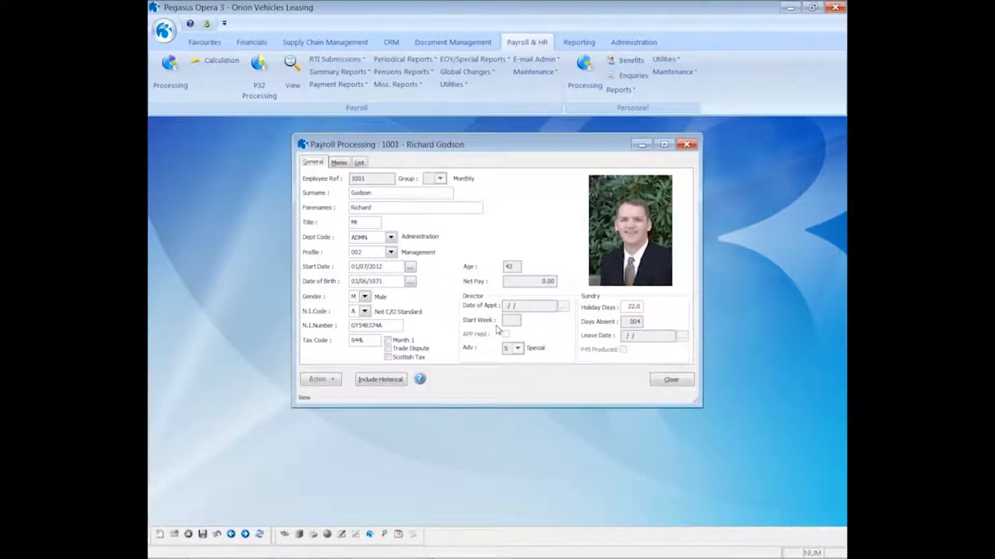
left_click(321, 380)
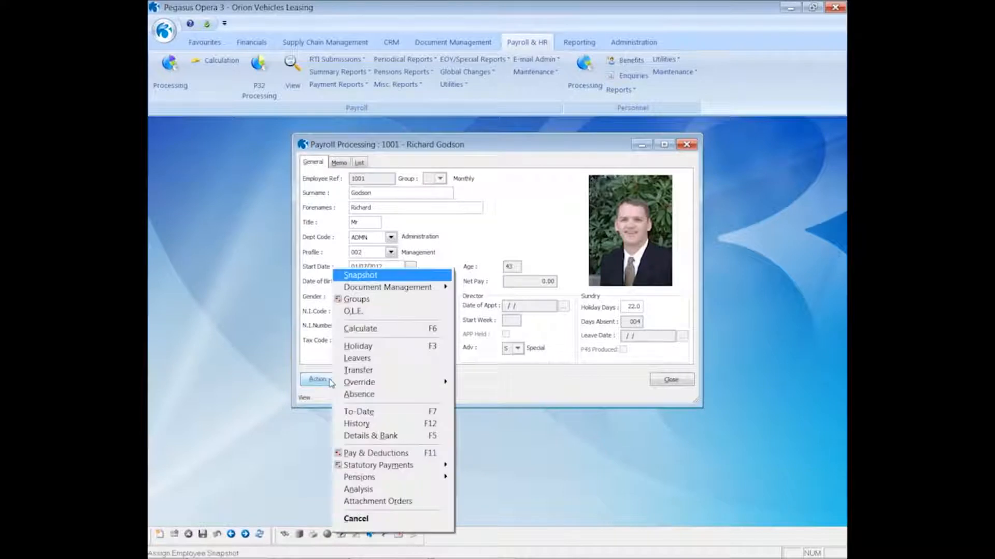
left_click(357, 438)
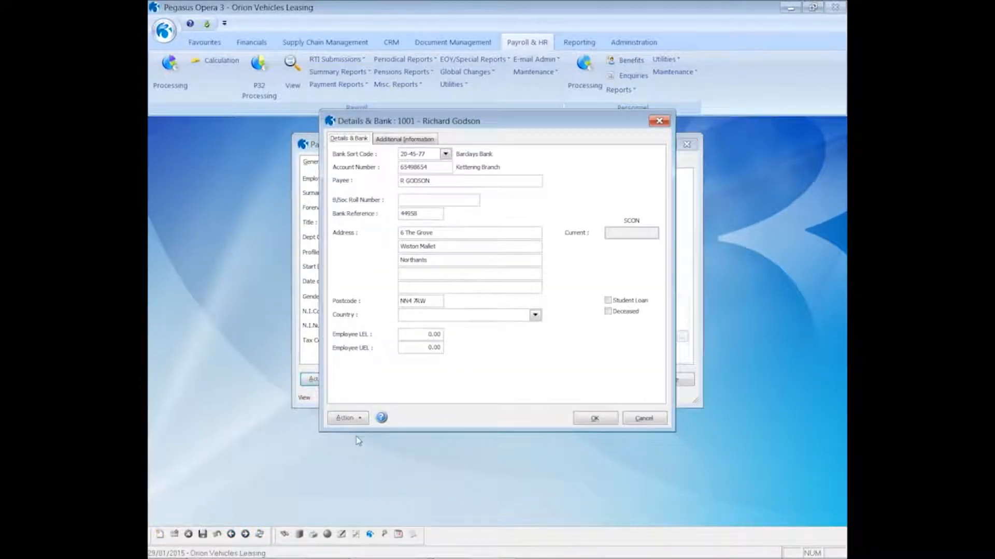
left_click(403, 141)
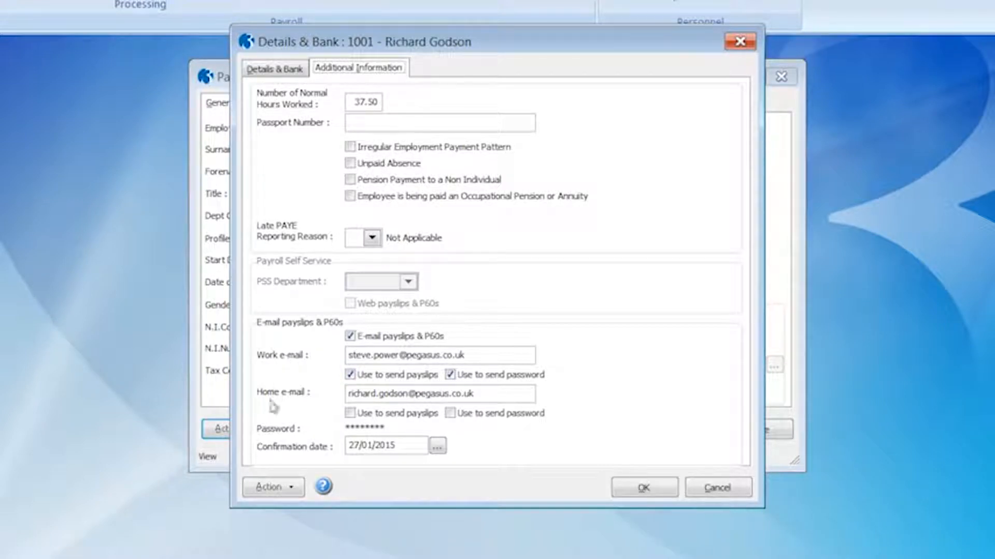
left_click(281, 491)
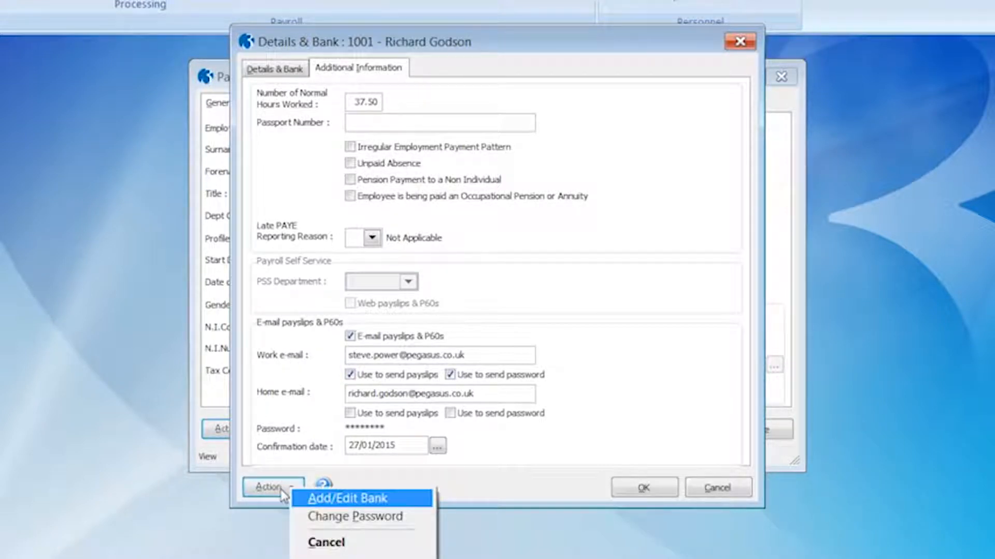
- Set and confirm a new payslip password for employee 1001, then save and close the records
left_click(329, 521)
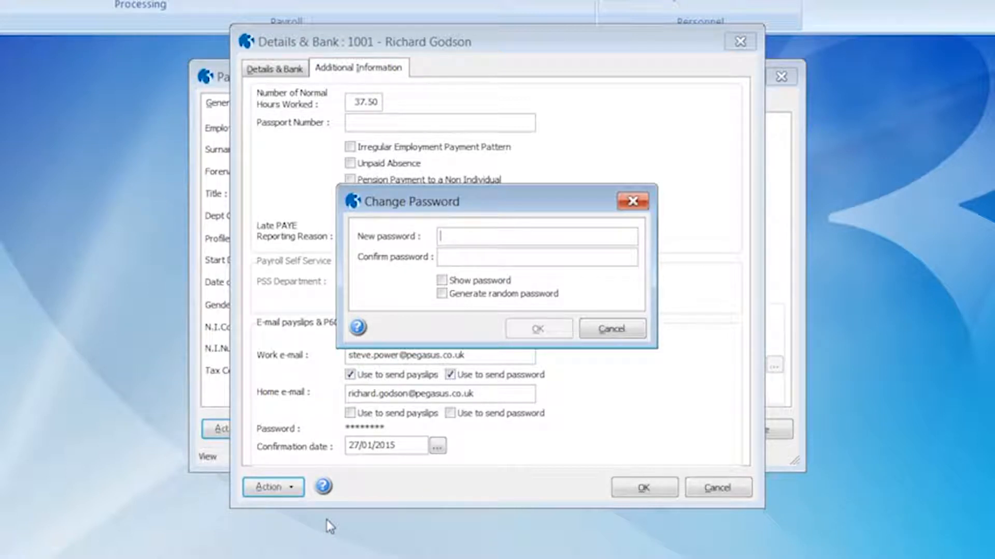
left_click(443, 282)
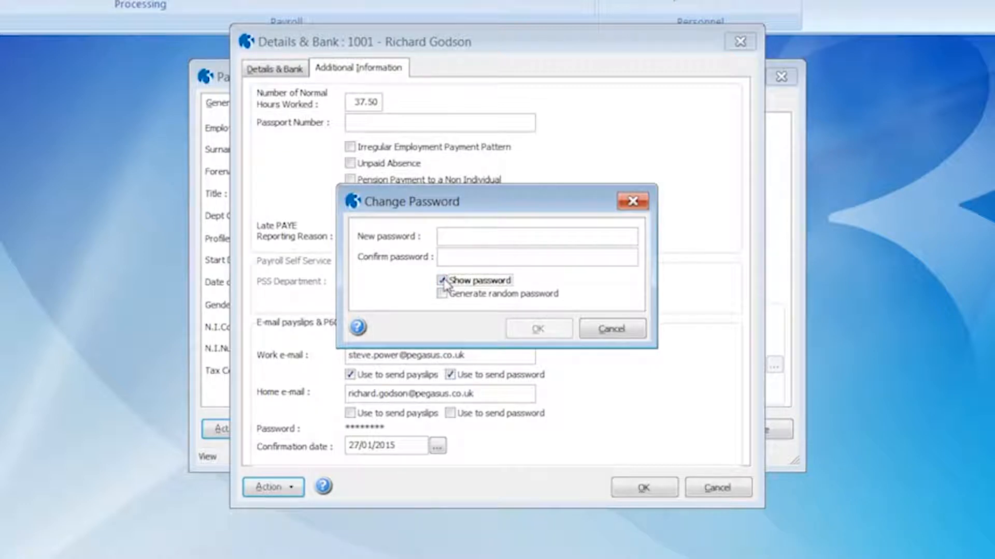
left_click(443, 234)
type("password")
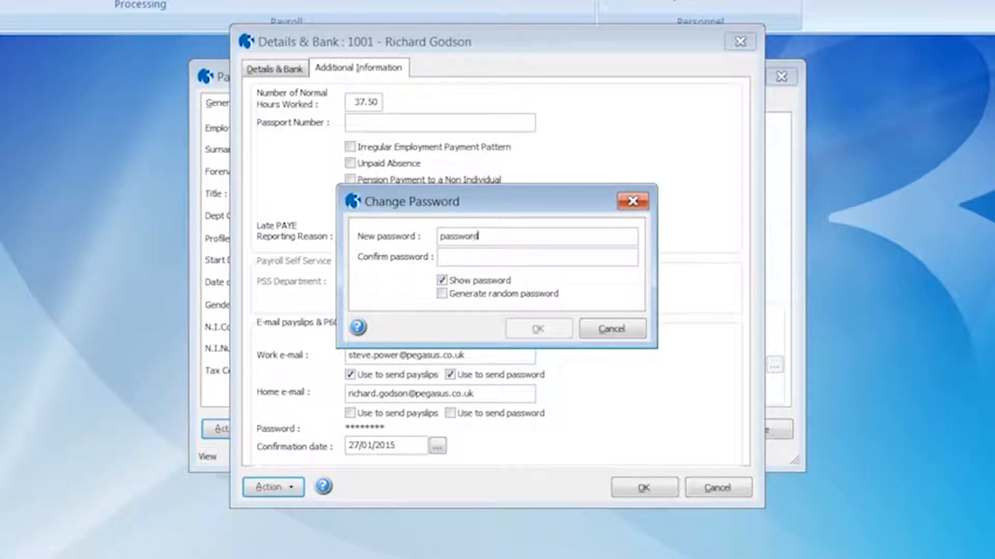
key("Tab")
type("password")
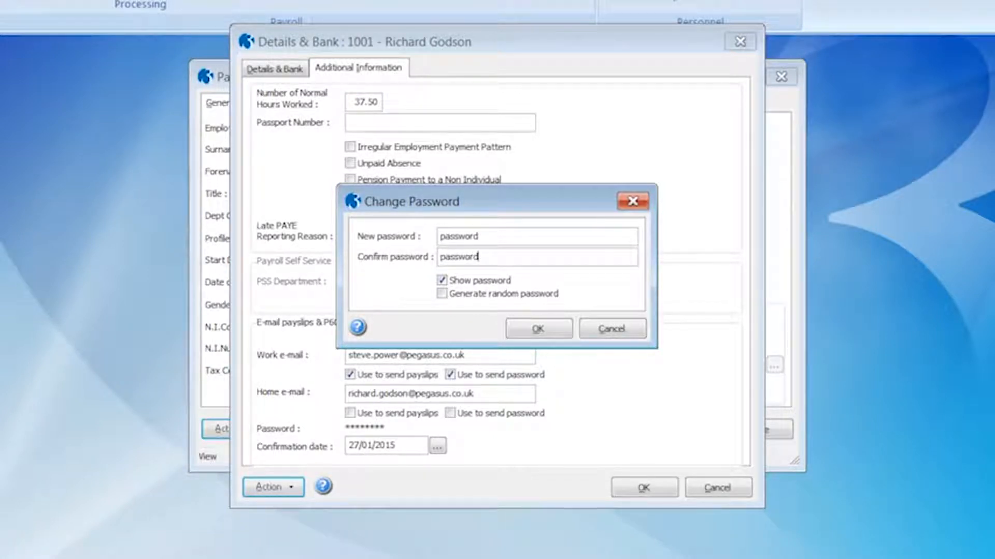
left_click(532, 331)
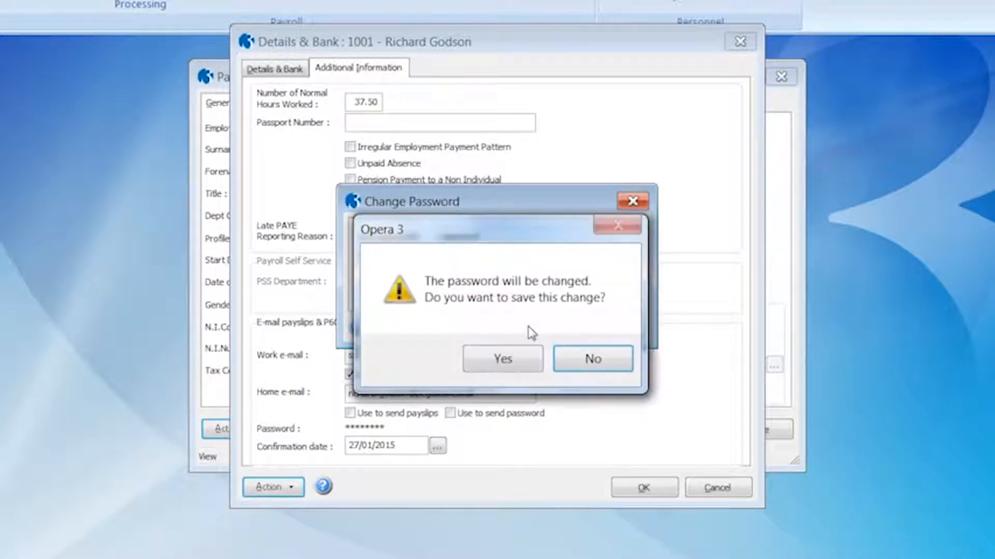
left_click(502, 357)
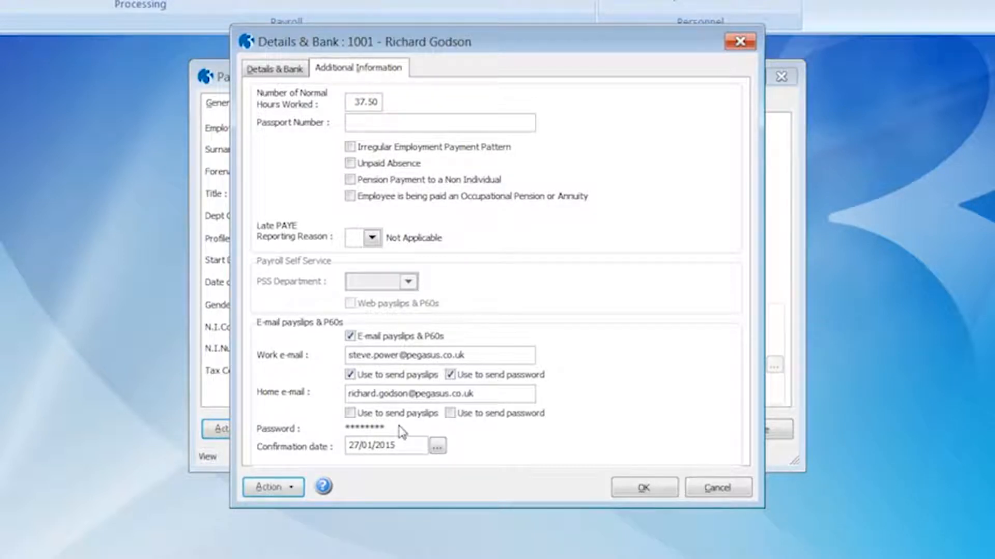
left_click(644, 488)
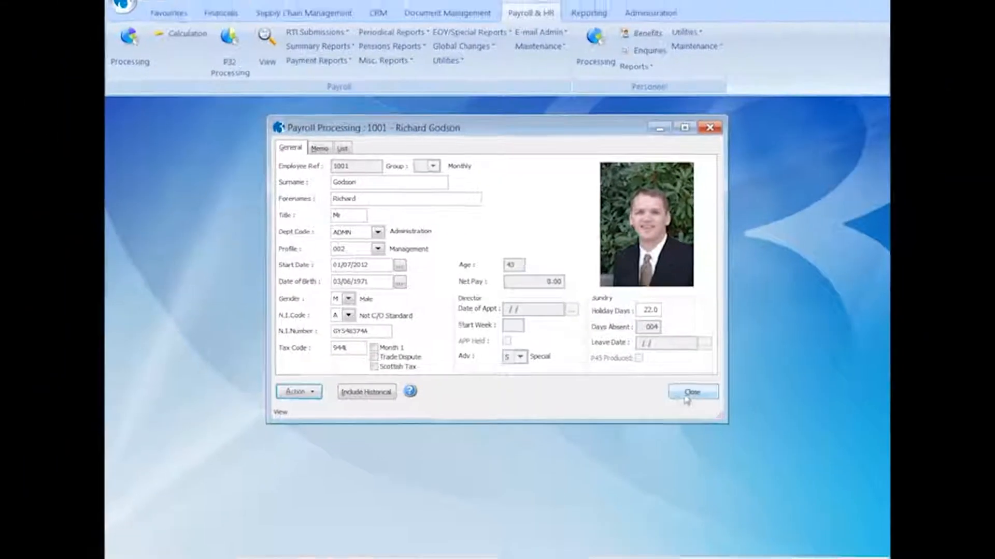
left_click(686, 399)
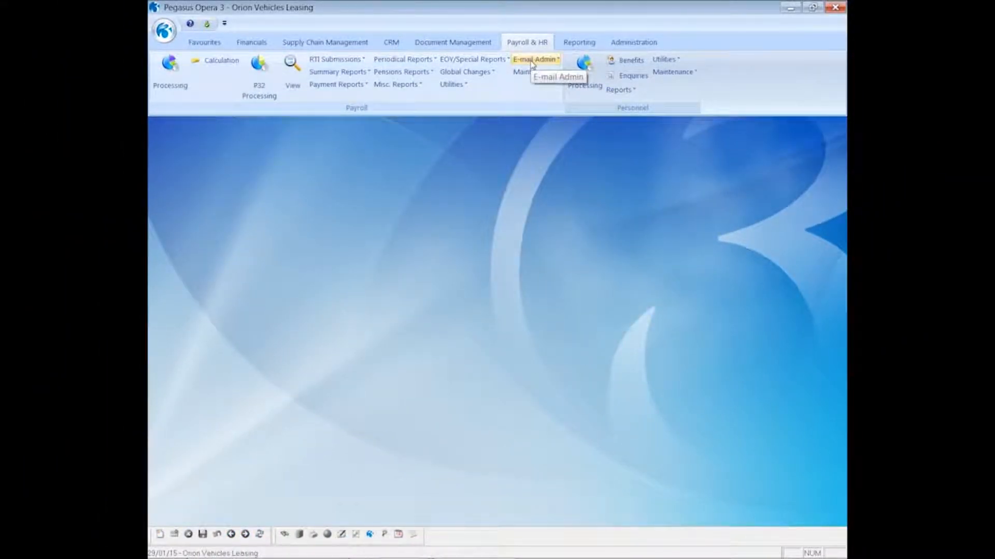
- Start Quick E-mail Setup for the Monthly and Weekly groups, covering employees 1001 to 5001
left_click(532, 62)
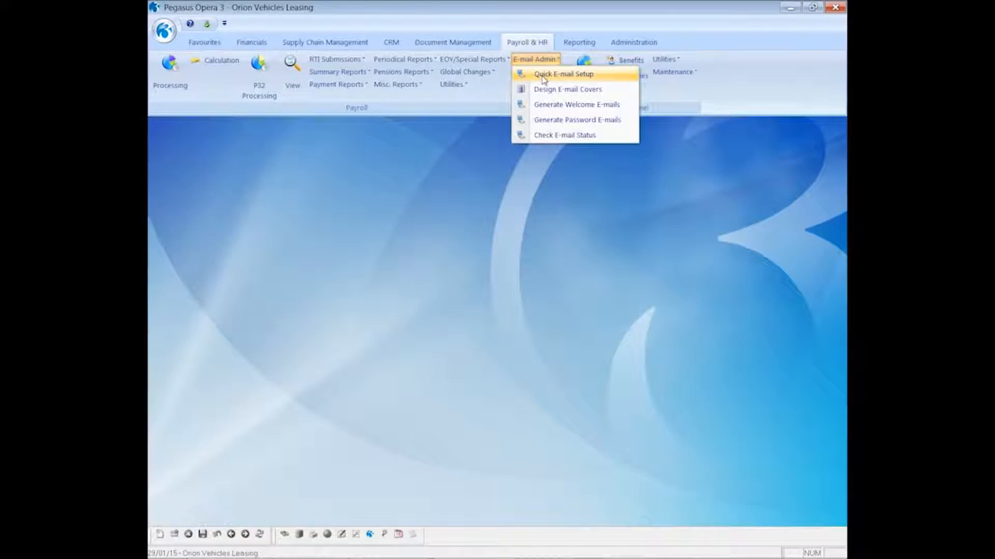
left_click(542, 78)
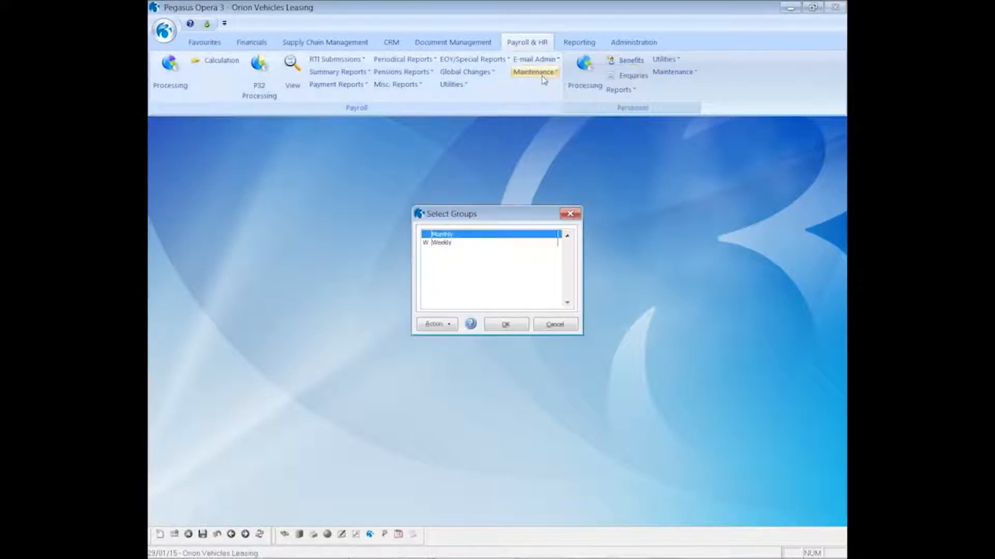
left_click(509, 246)
left_click(506, 325)
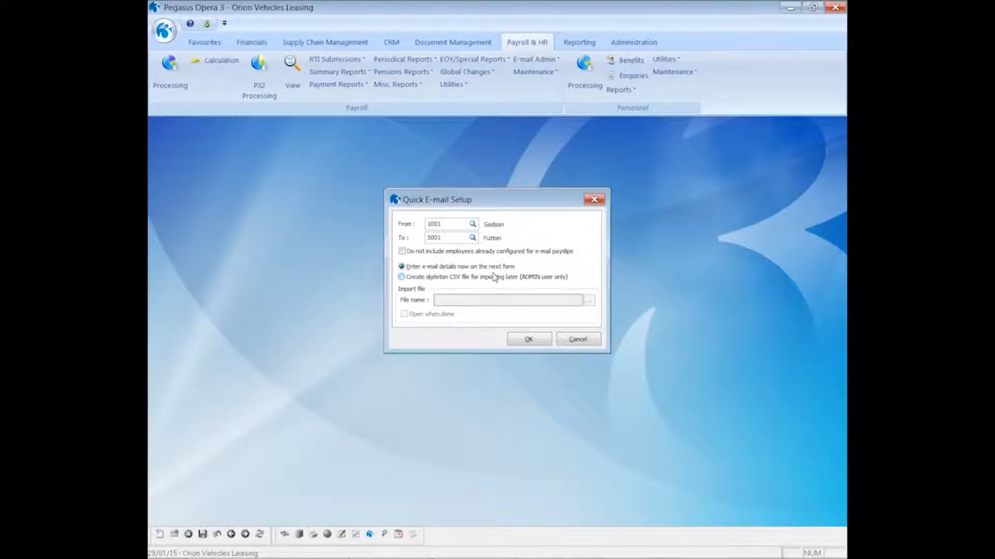
left_click(527, 339)
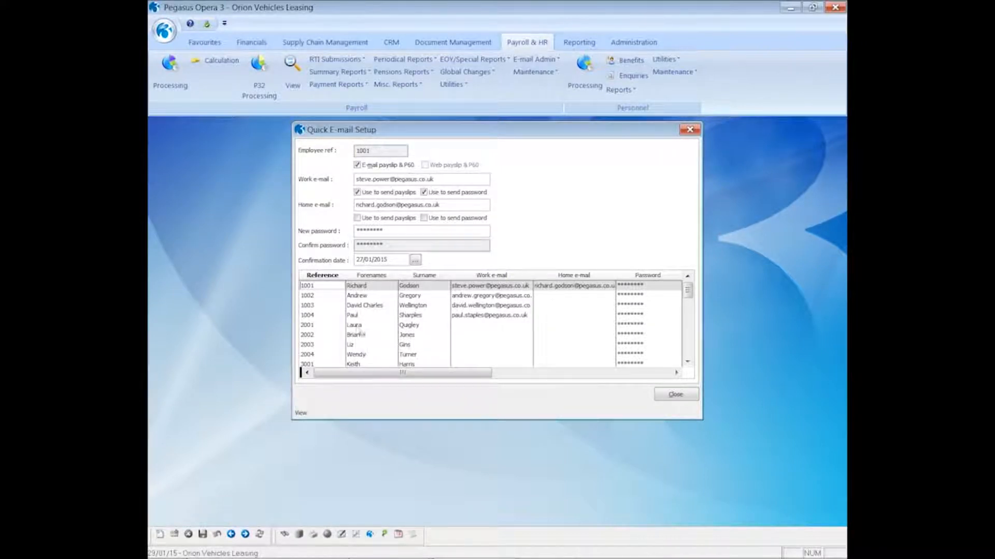
- Enable e-mailed payslips and P60s for employee 2001 with a work e-mail and new password, and save
left_click(353, 326)
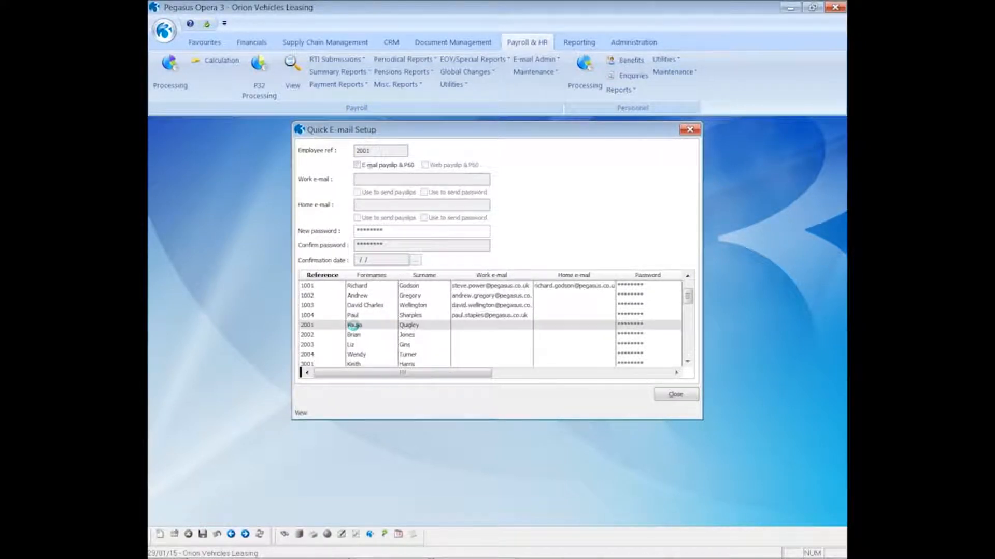
left_click(357, 166)
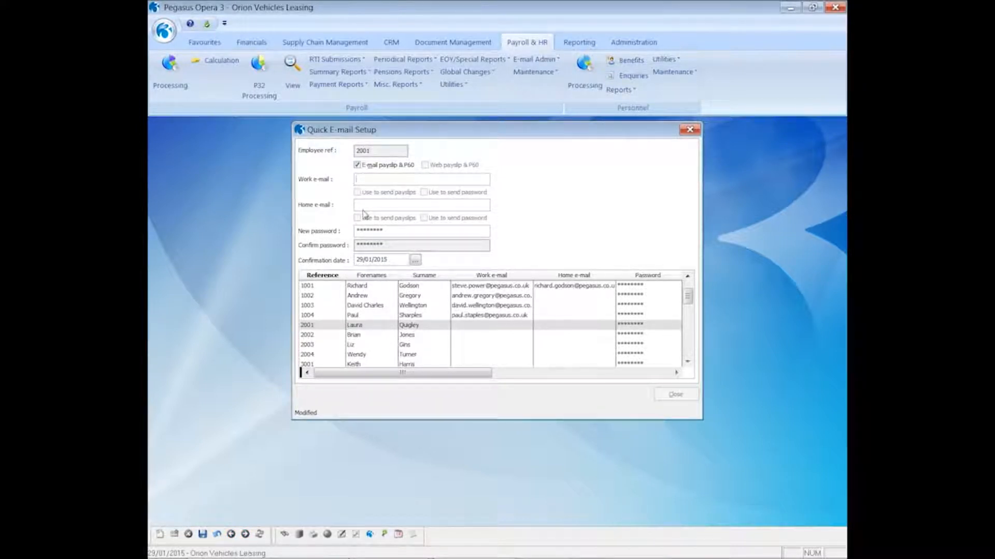
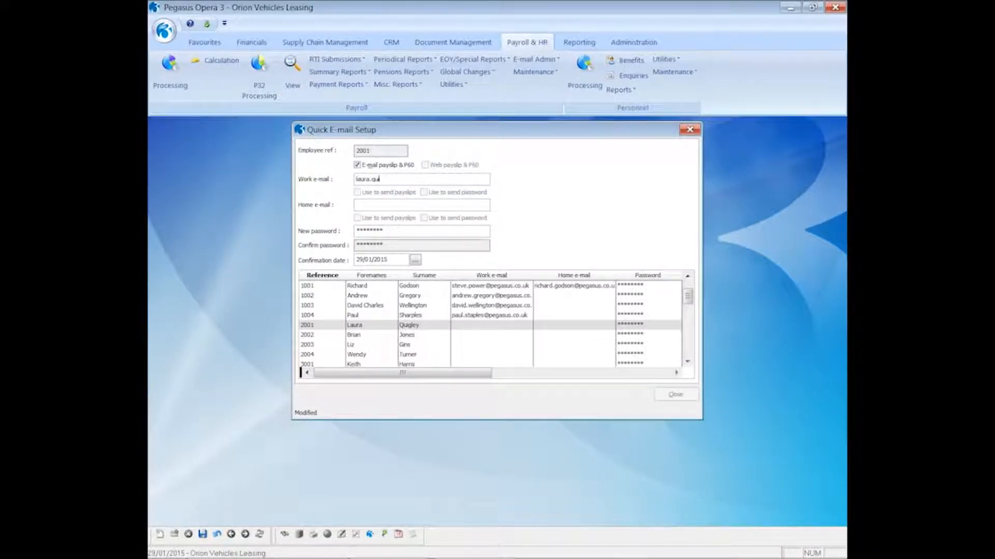
left_click_drag(389, 231, 353, 233)
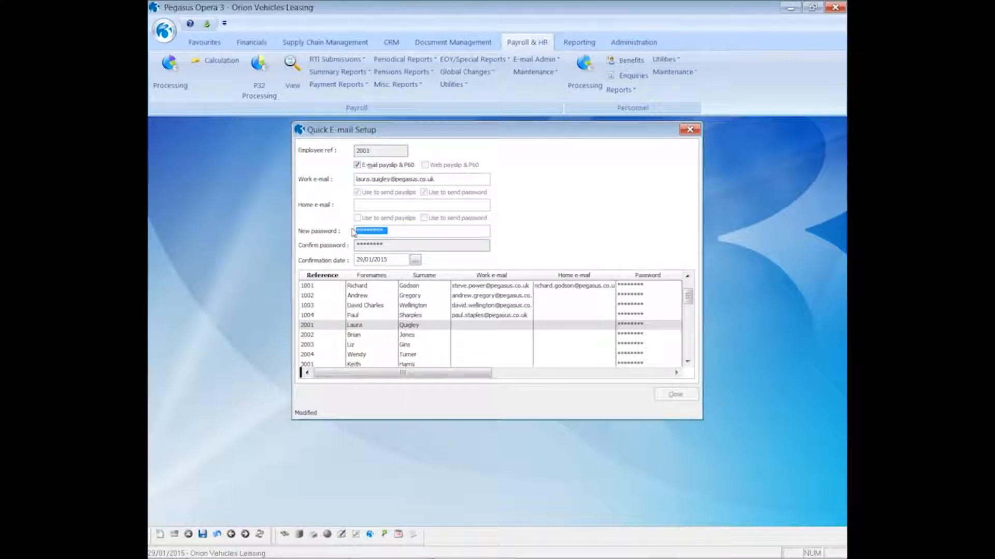
type("pass")
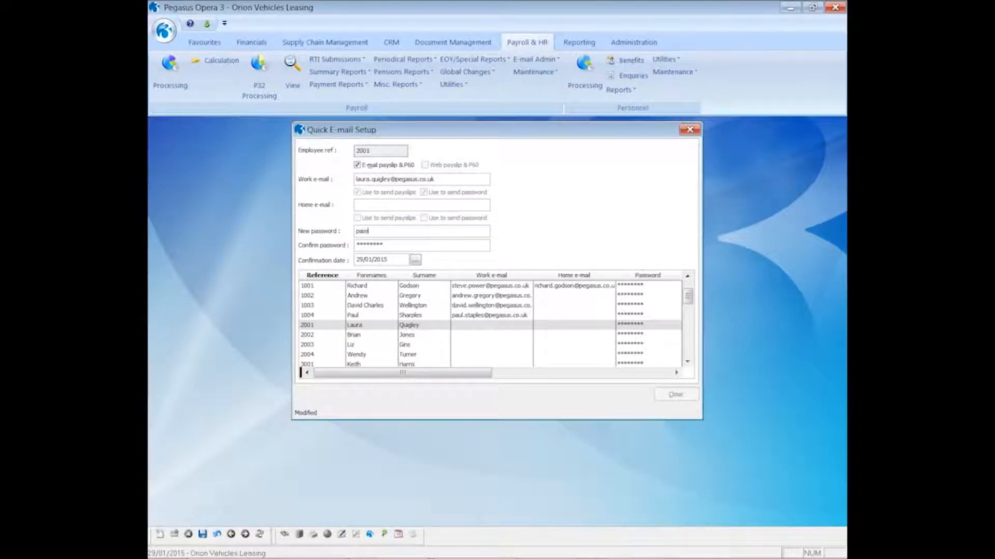
type("word2")
key("Tab")
type("password")
left_click(203, 534)
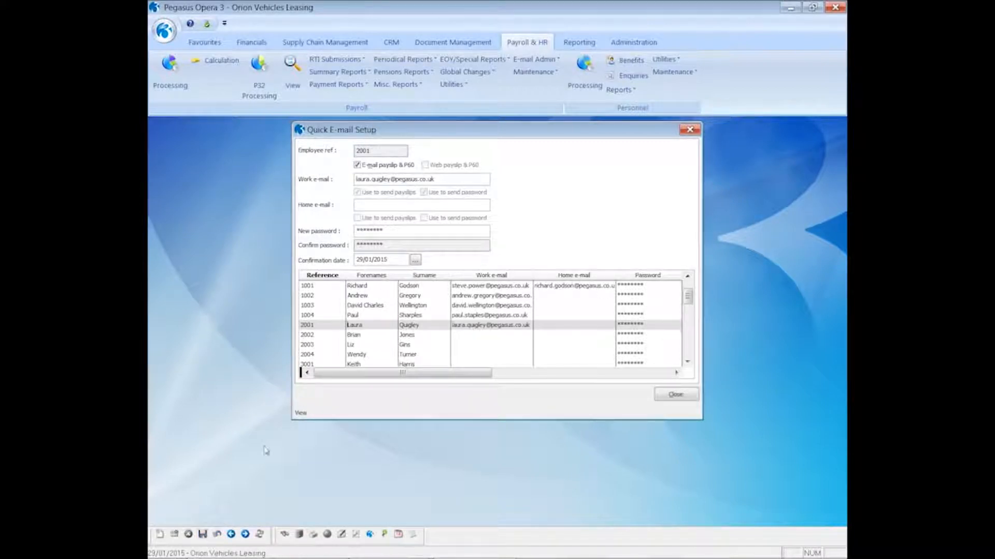
- Load employee 2002's e-mail details, then close the Quick E-mail Setup form
left_click(352, 336)
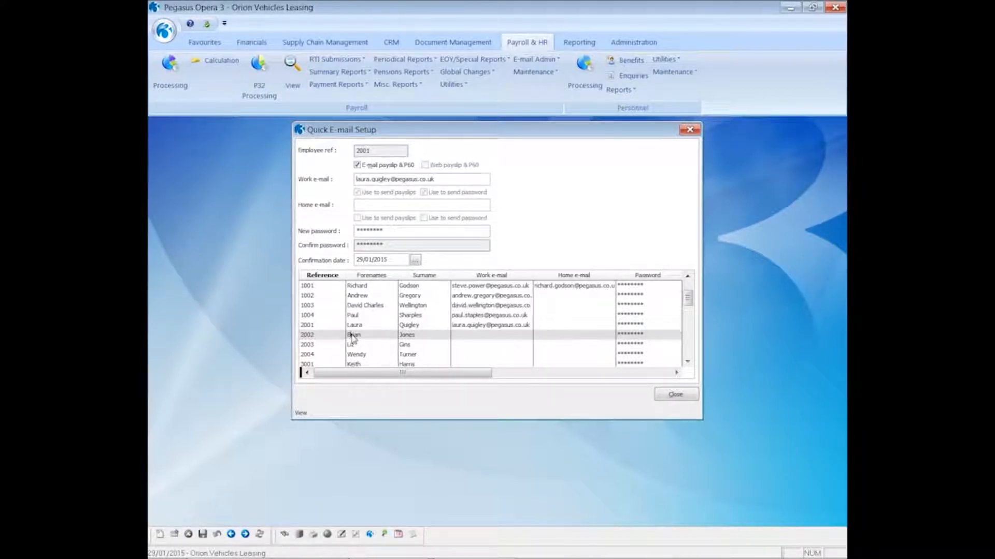
left_click(353, 336)
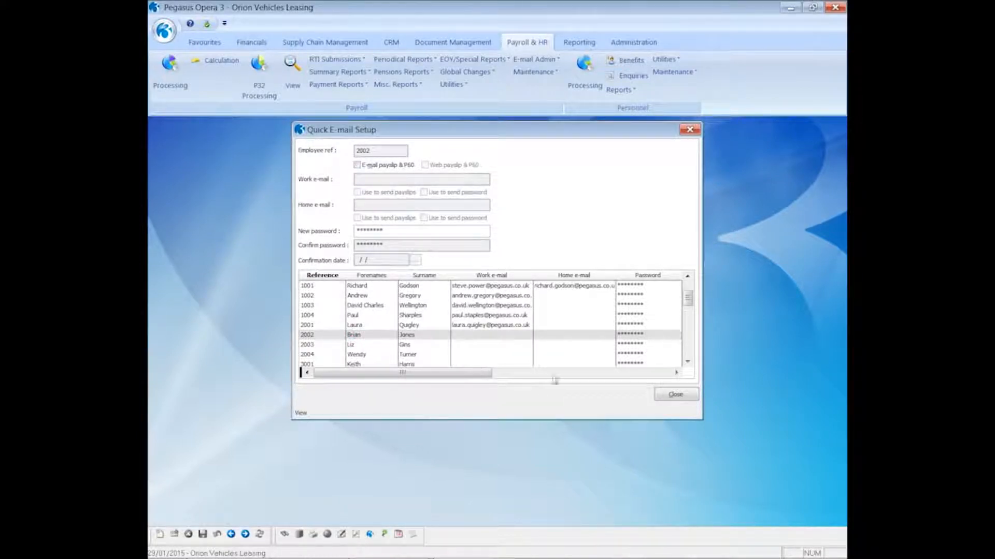
left_click(672, 397)
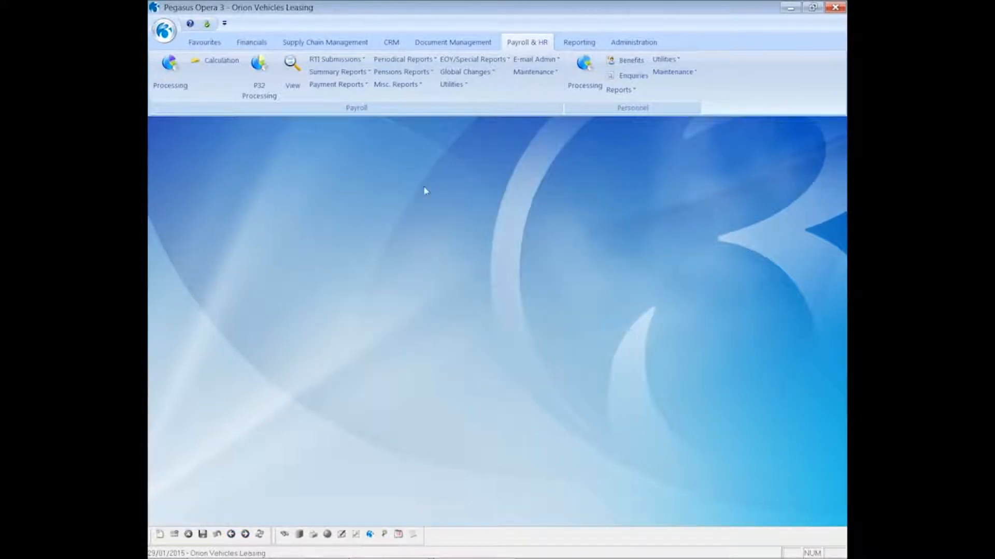
- Export a skeleton employee contacts CSV for the Monthly group and open it in Excel
left_click(524, 60)
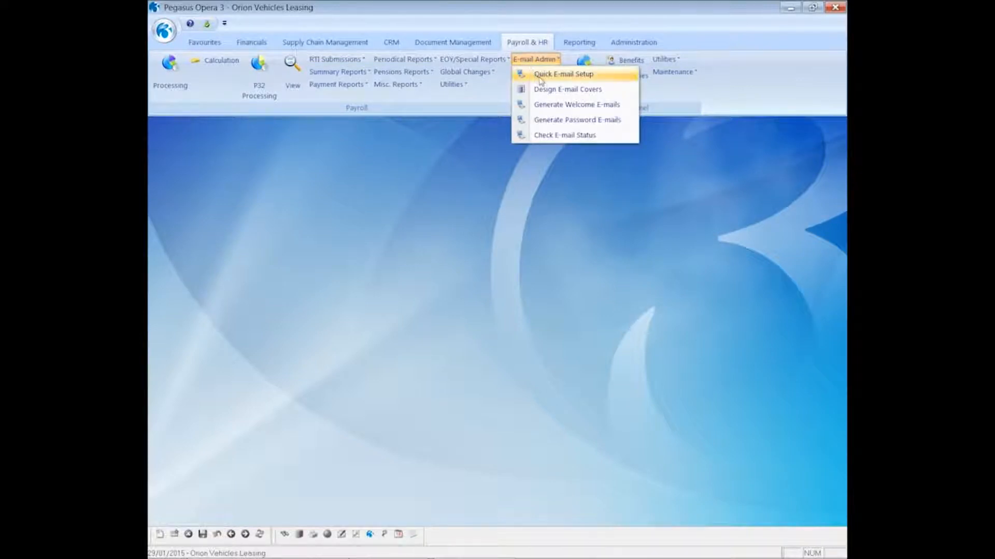
left_click(542, 75)
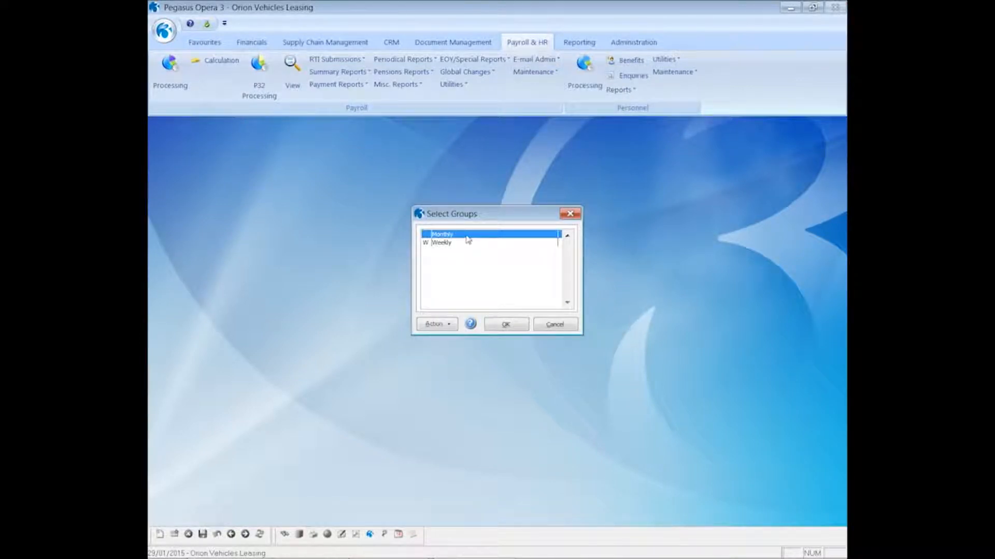
left_click(497, 325)
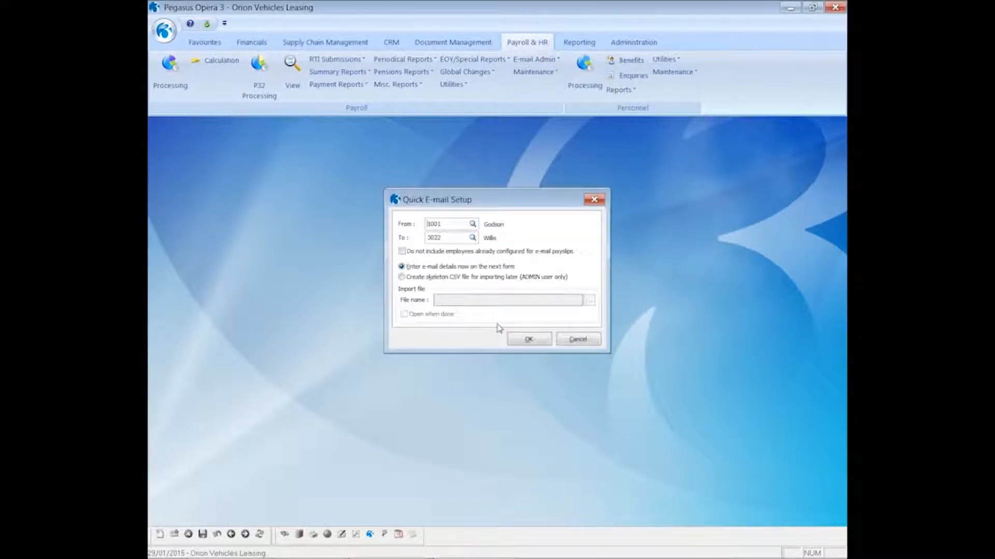
left_click(418, 279)
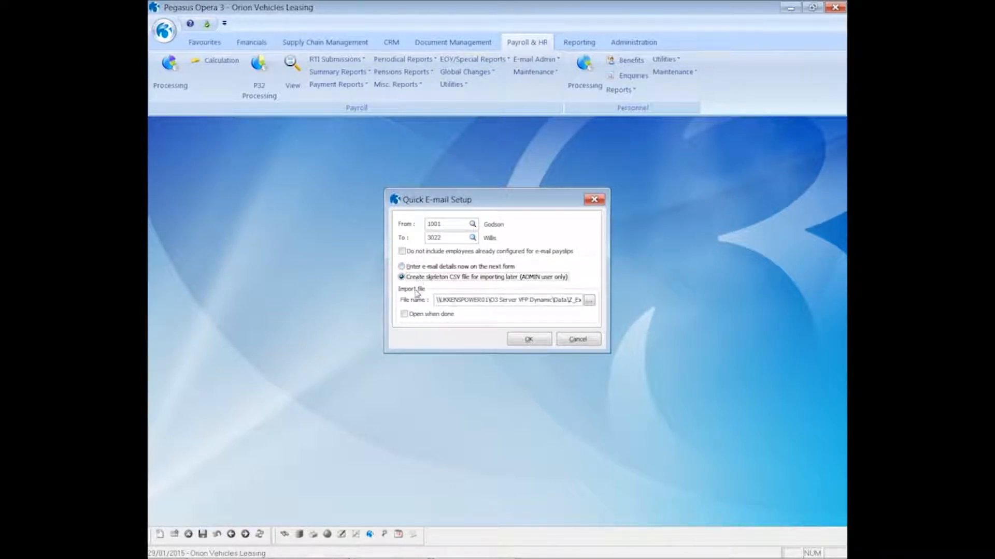
left_click(404, 314)
left_click(527, 340)
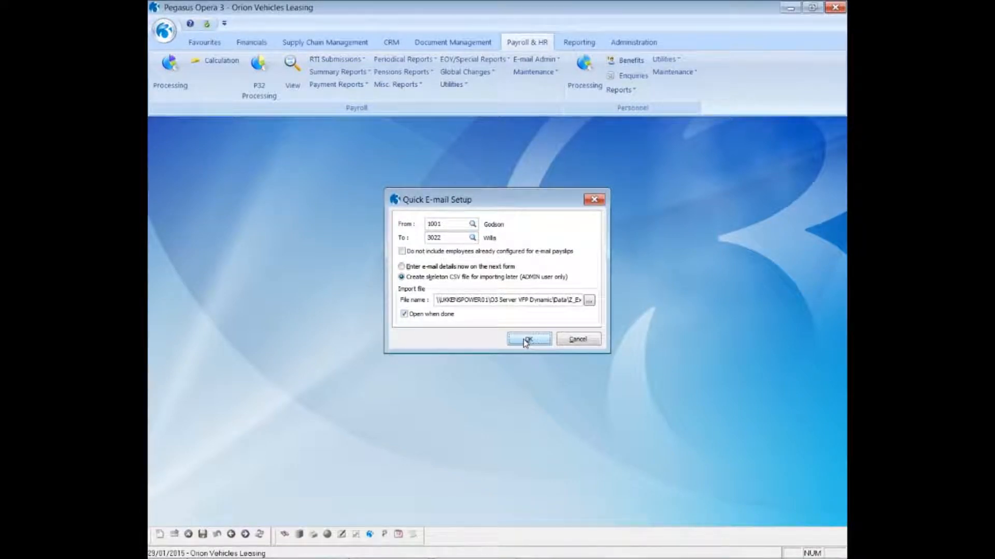
left_click(601, 349)
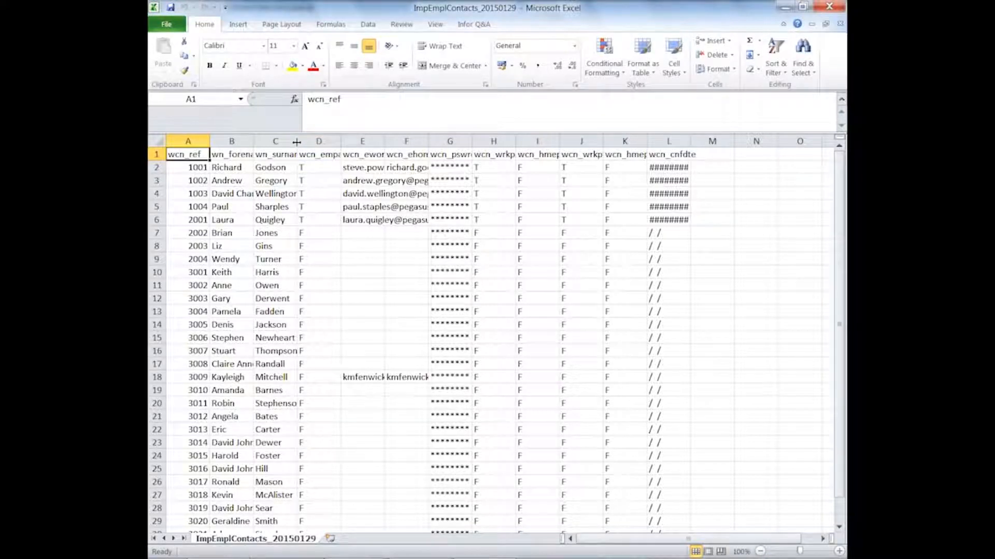
- Widen columns C and E and enter employee 2002's work e-mail in cell E7
left_click_drag(296, 141, 340, 142)
left_click_drag(427, 140, 681, 141)
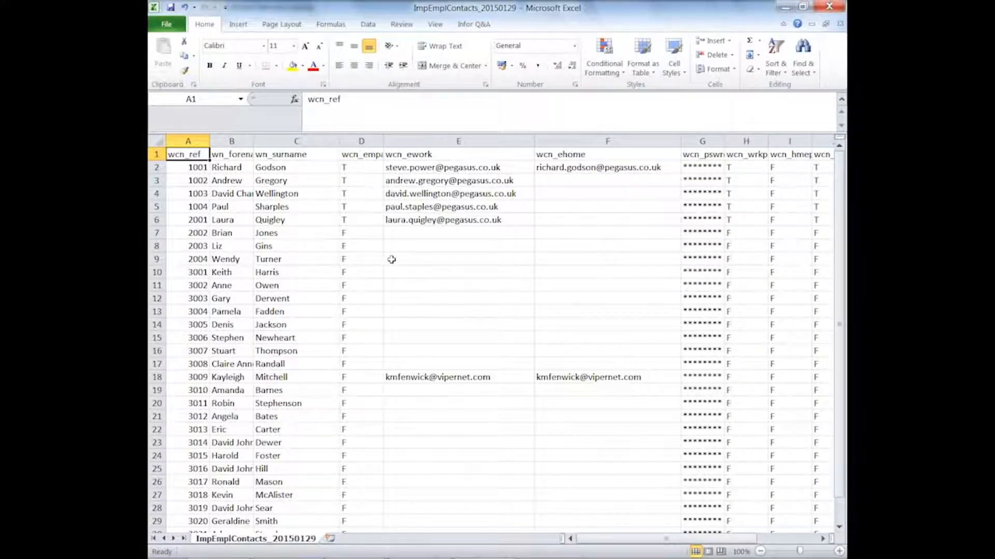
left_click(393, 233)
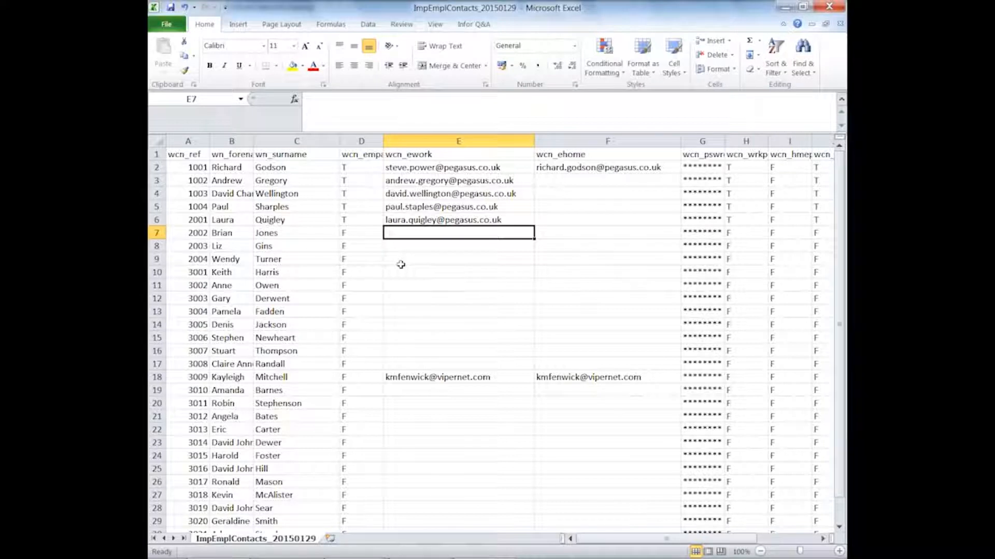
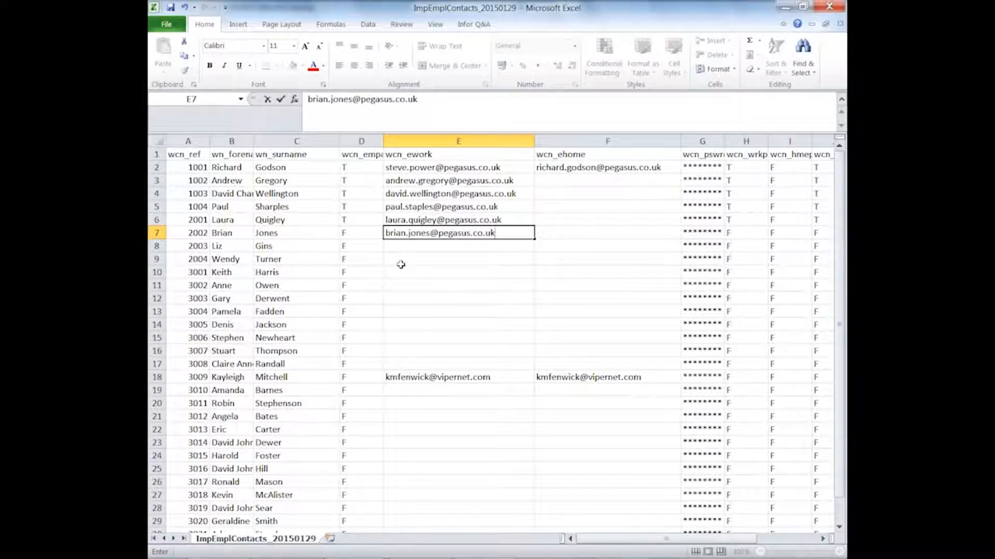
key("Return")
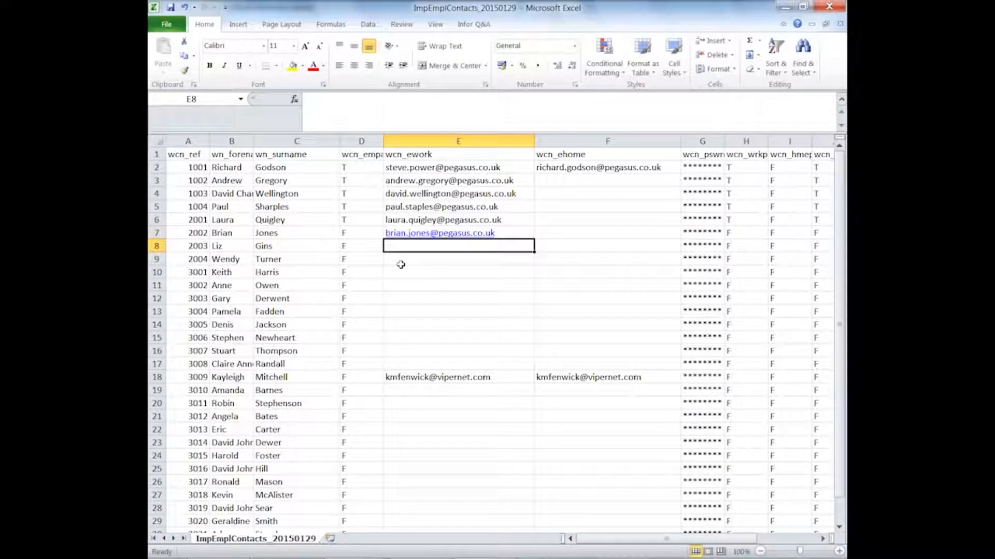
- Close the contacts spreadsheet without saving and switch to Pegasus's Administration functions
type("liz.")
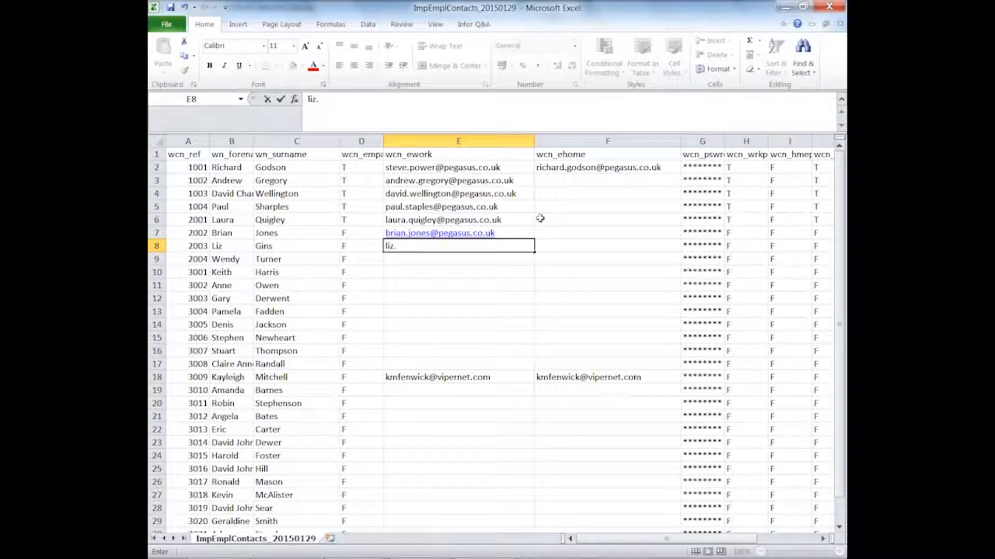
left_click(829, 7)
left_click(497, 303)
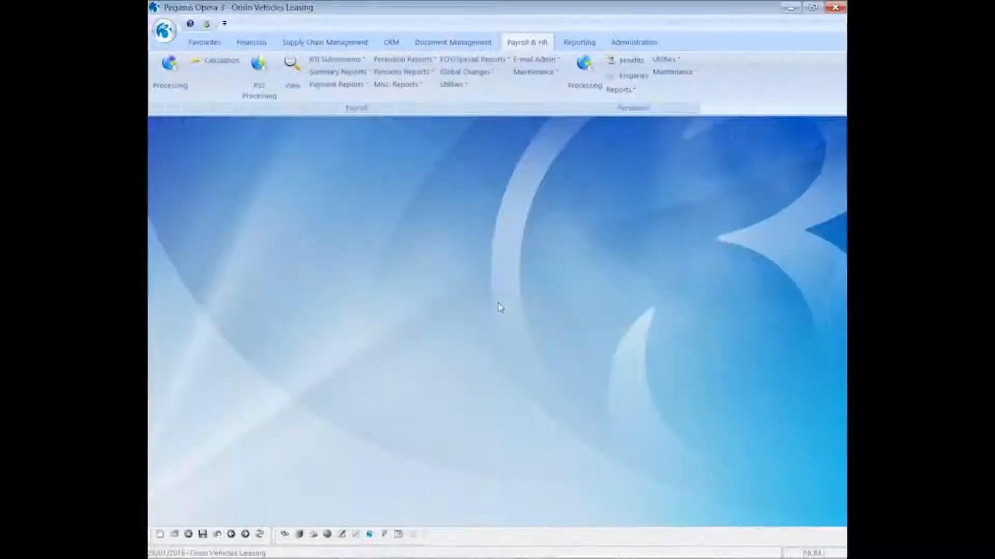
left_click(616, 46)
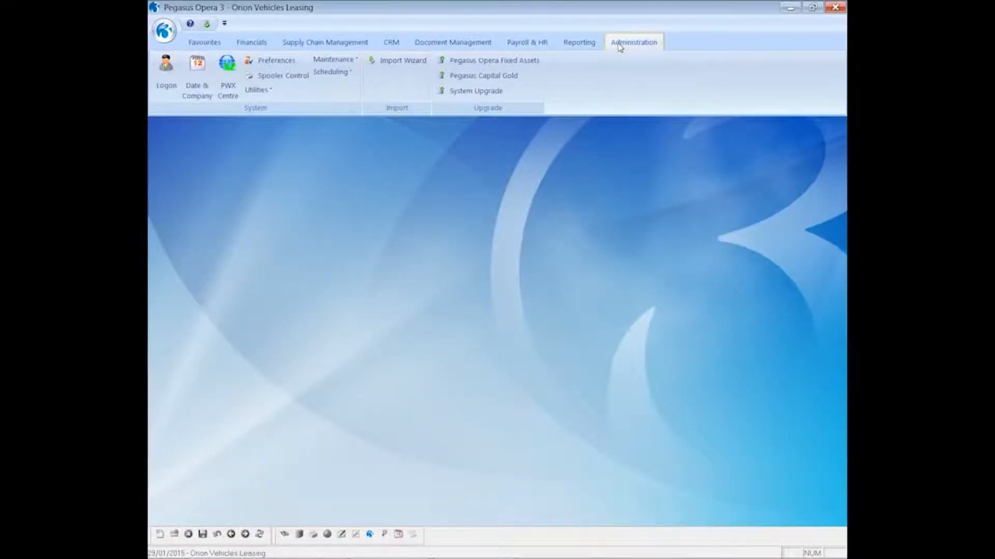
- Walk the Import Wizard to Payroll Employee Contact Details, cancel it, and return to Payroll & HR
left_click(383, 69)
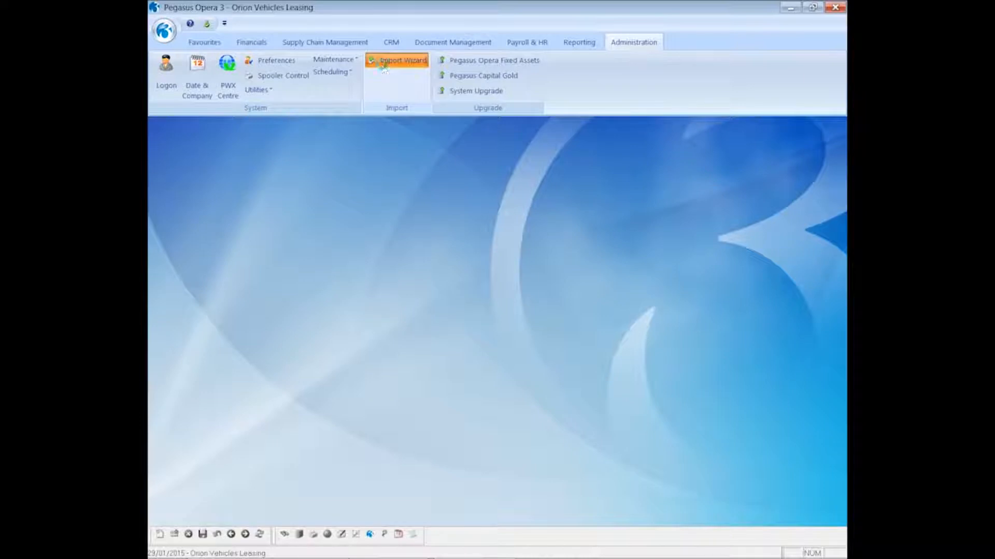
left_click(550, 377)
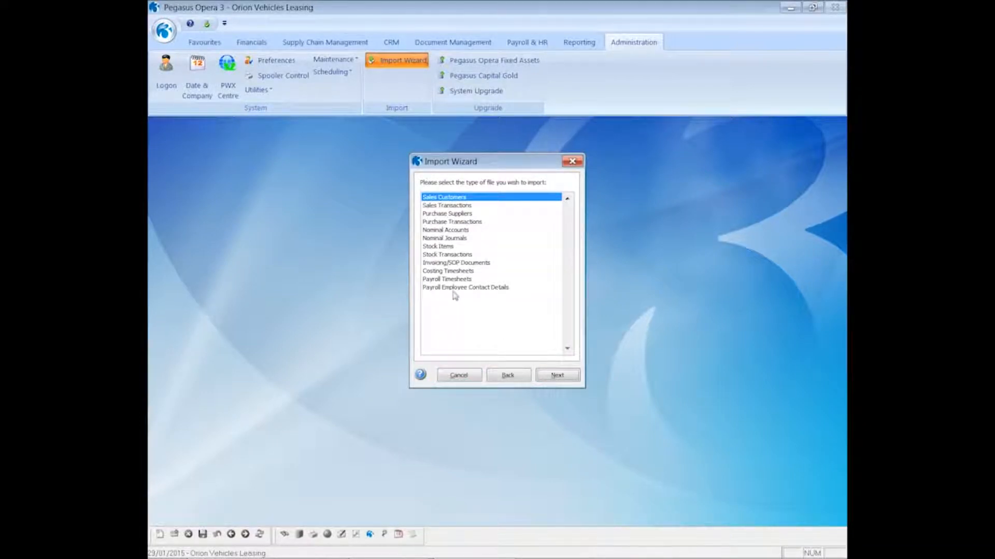
left_click(454, 291)
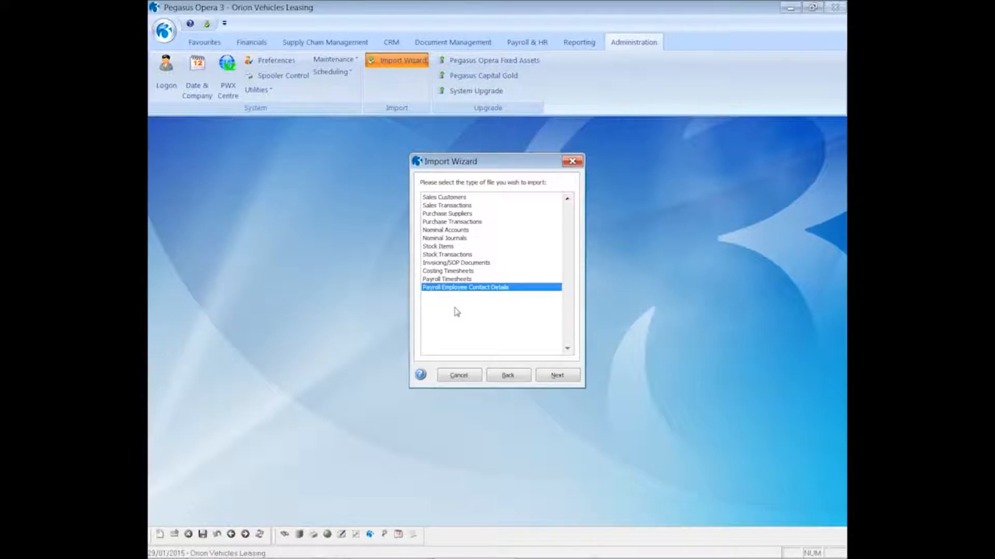
left_click(558, 377)
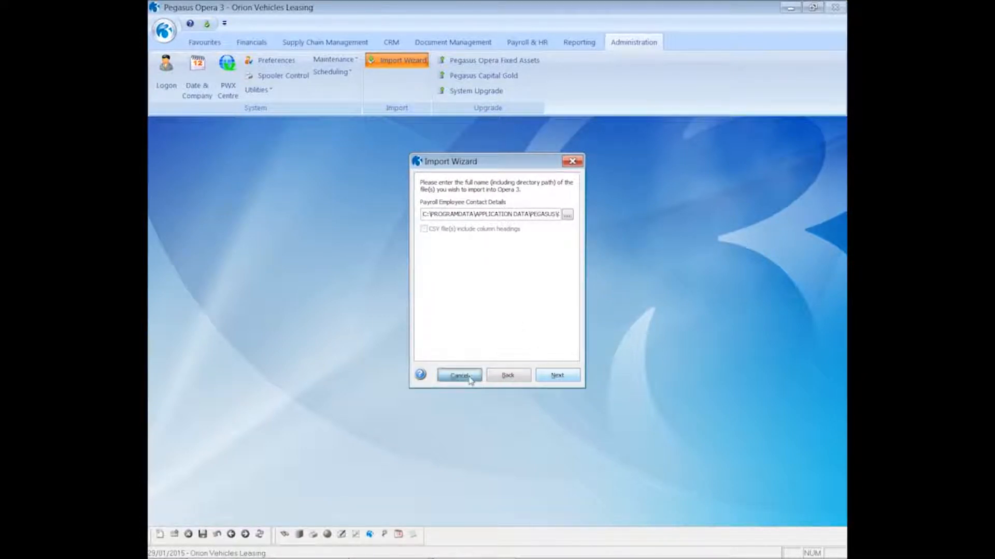
left_click(460, 376)
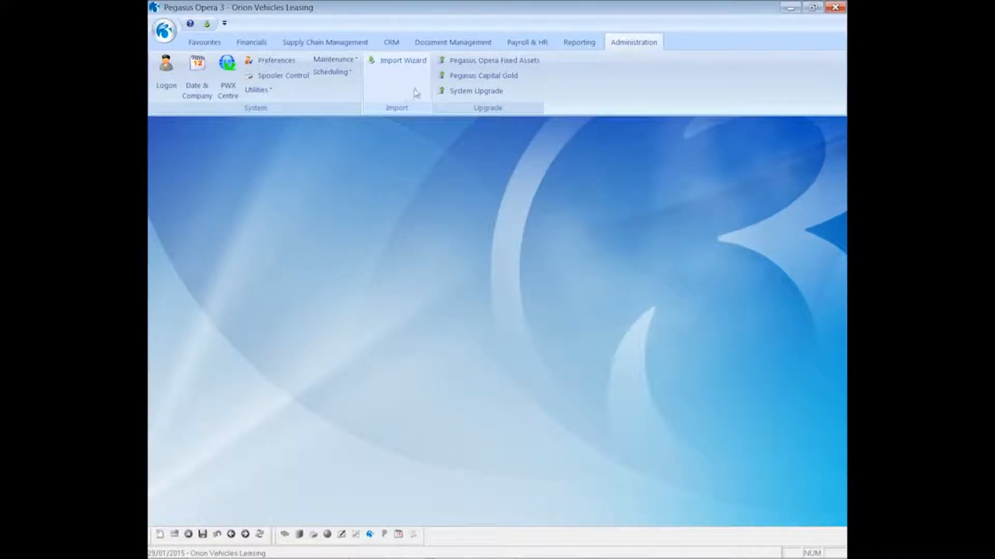
left_click(513, 44)
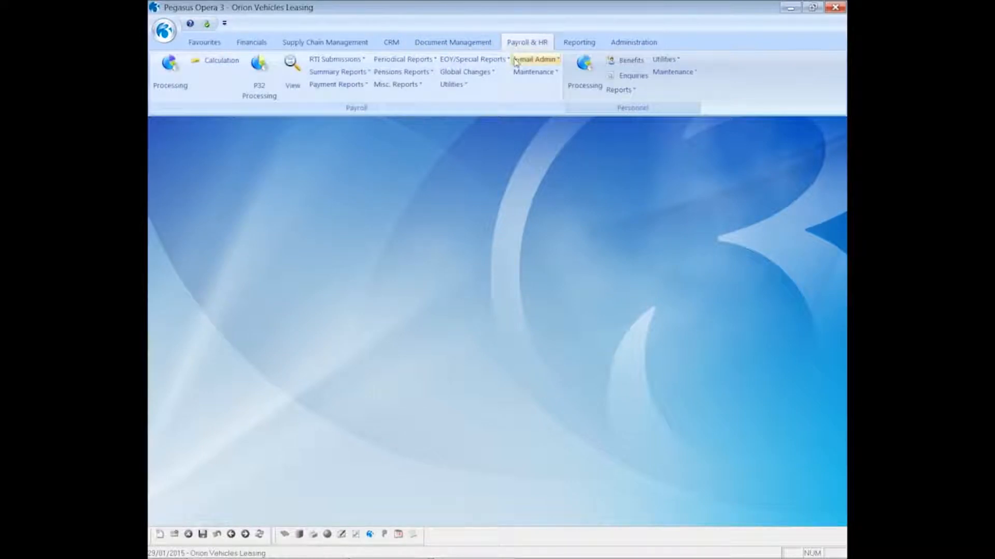
- Review the Welcome e-mail cover 'Welcome to Email Payslips' and its merge fields, then cancel unchanged
left_click(515, 61)
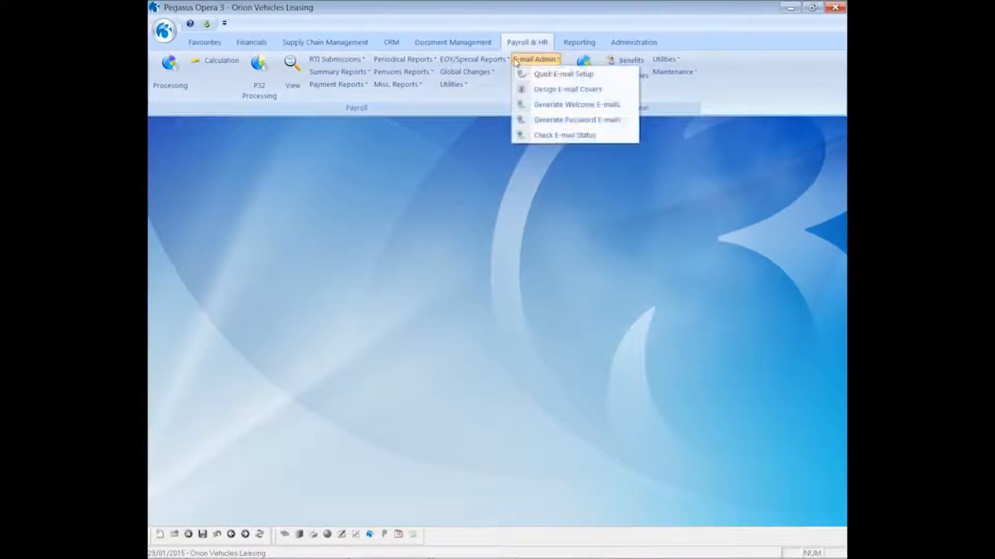
left_click(547, 95)
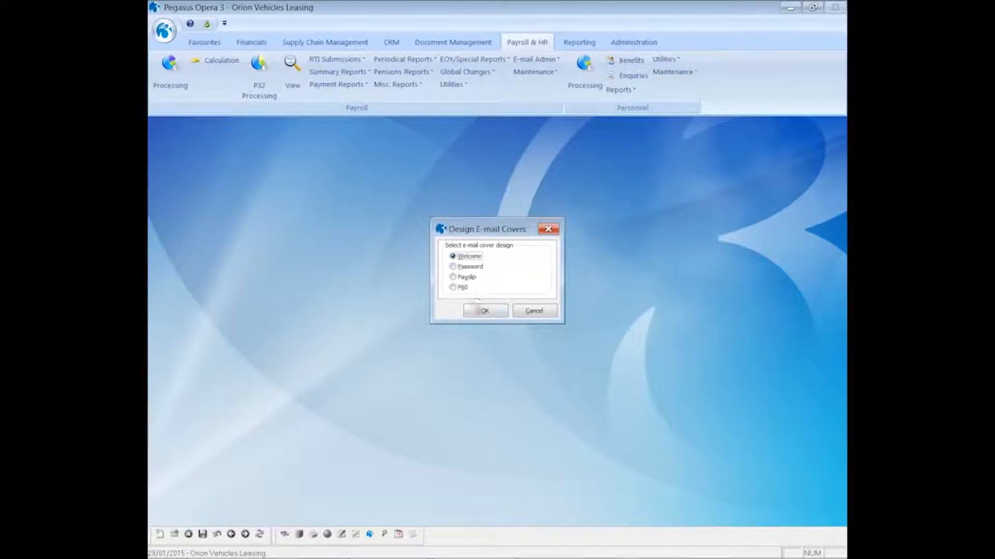
left_click(483, 314)
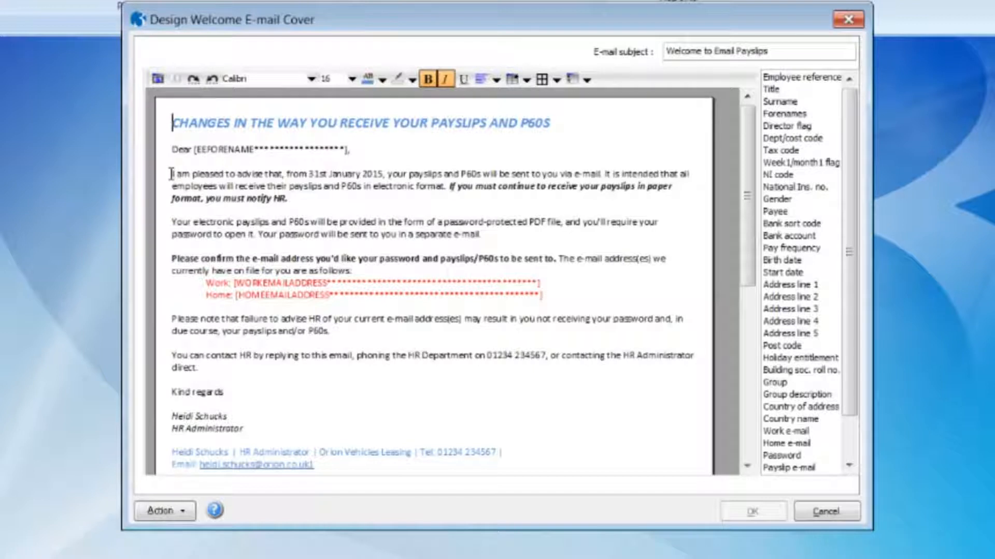
left_click_drag(171, 175, 559, 174)
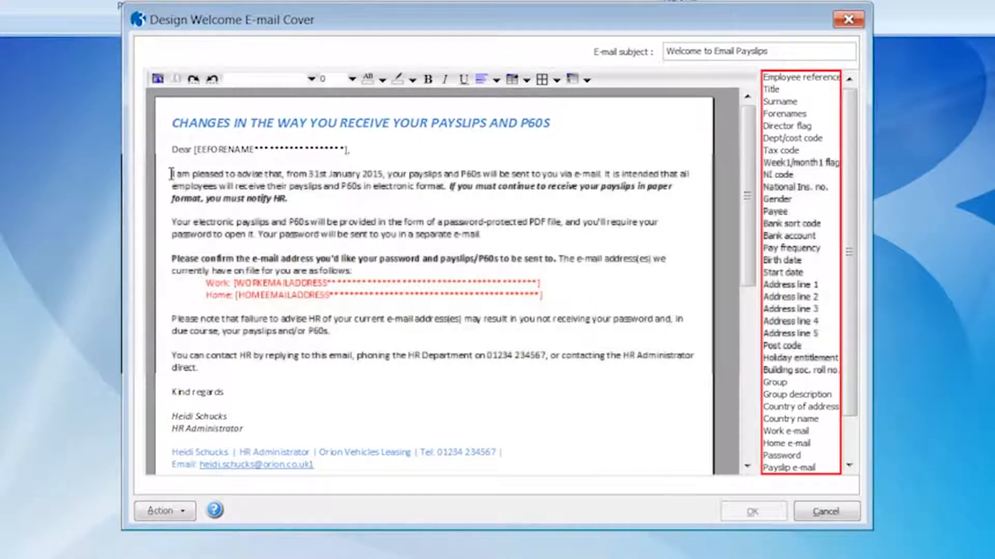
left_click(171, 174)
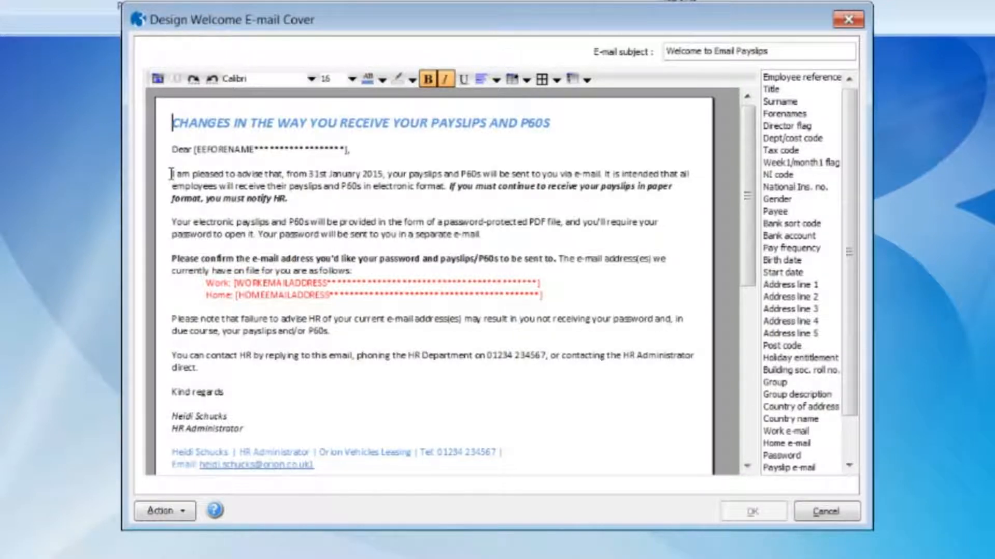
left_click_drag(750, 271, 749, 202)
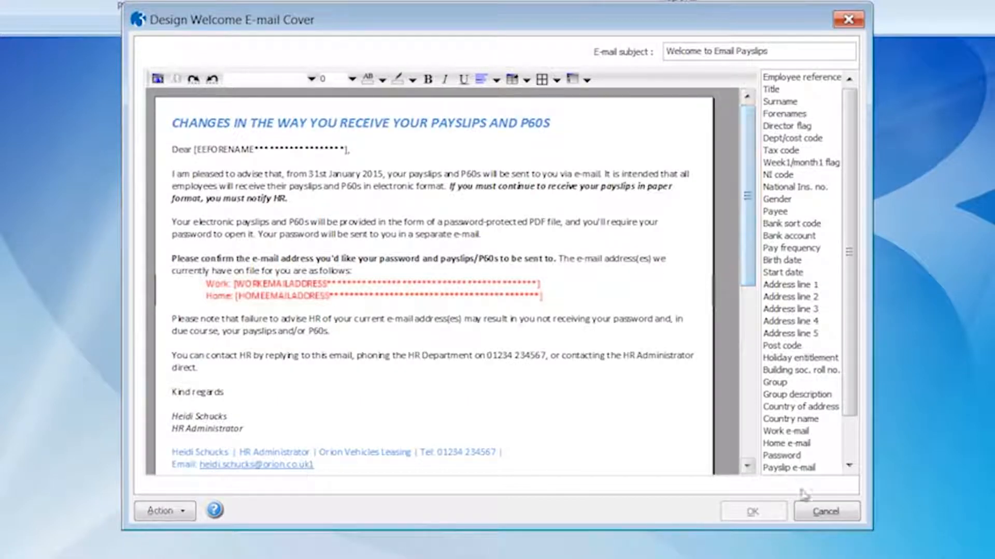
left_click(825, 512)
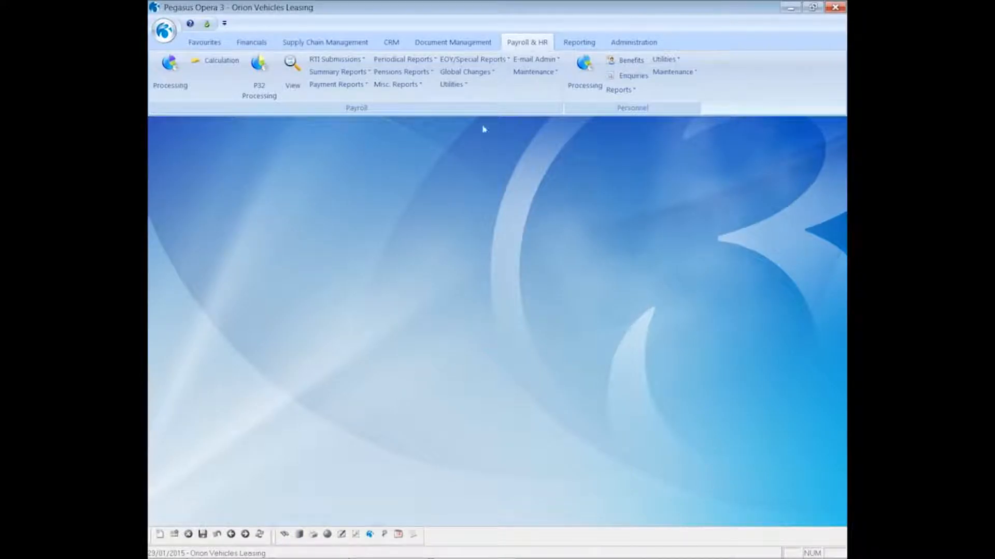
left_click(522, 63)
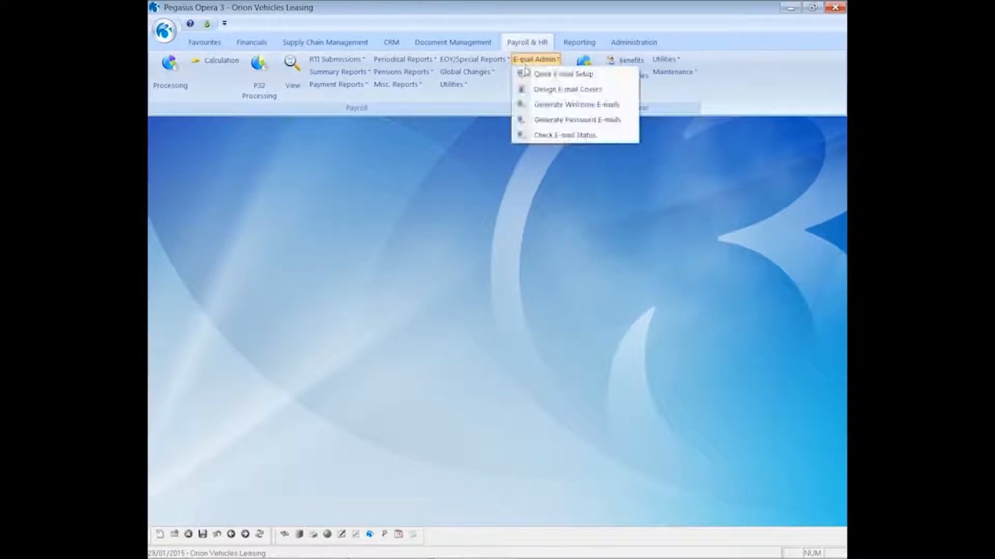
- Review the Password e-mail cover 'Payslip Password Notification' and close it unchanged
left_click(541, 88)
left_click(469, 268)
left_click(485, 310)
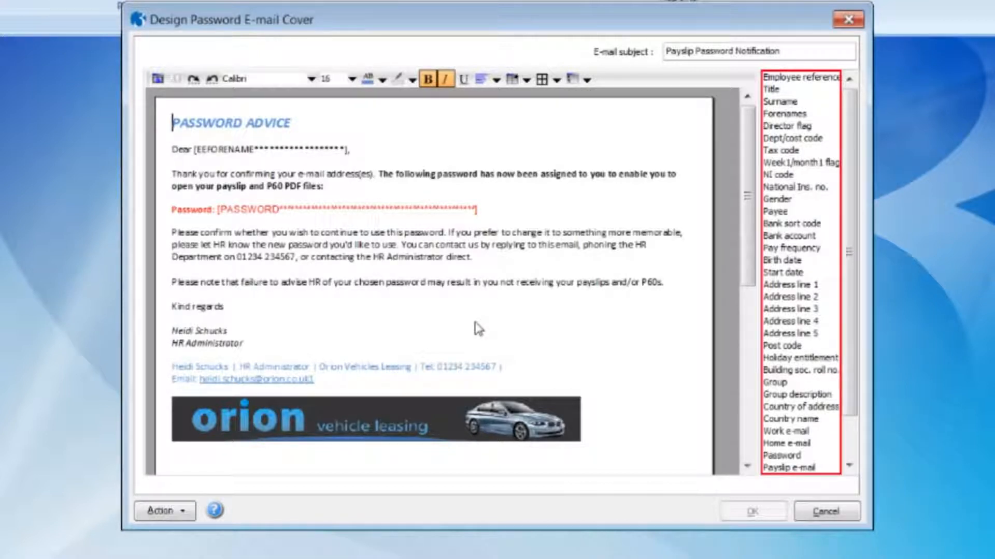
left_click(818, 517)
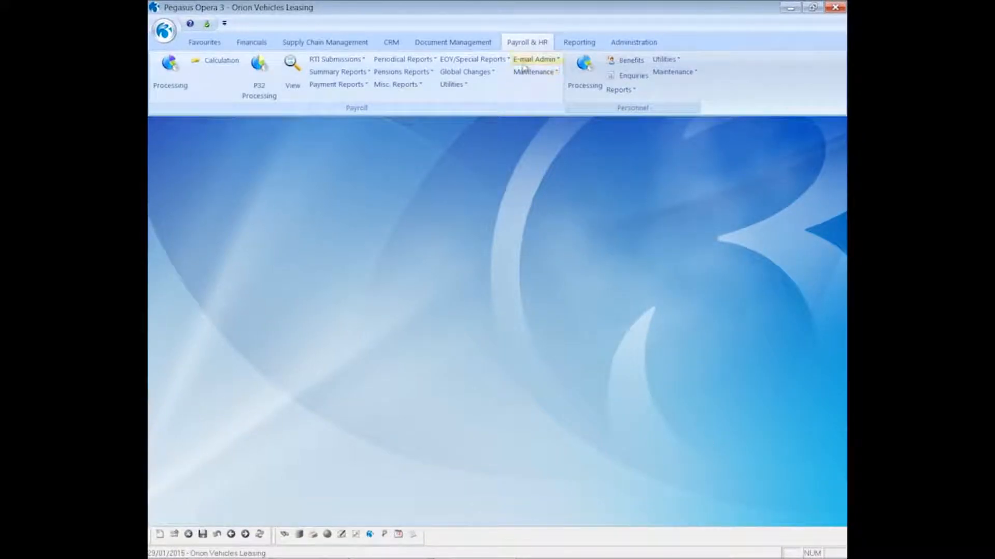
left_click(524, 64)
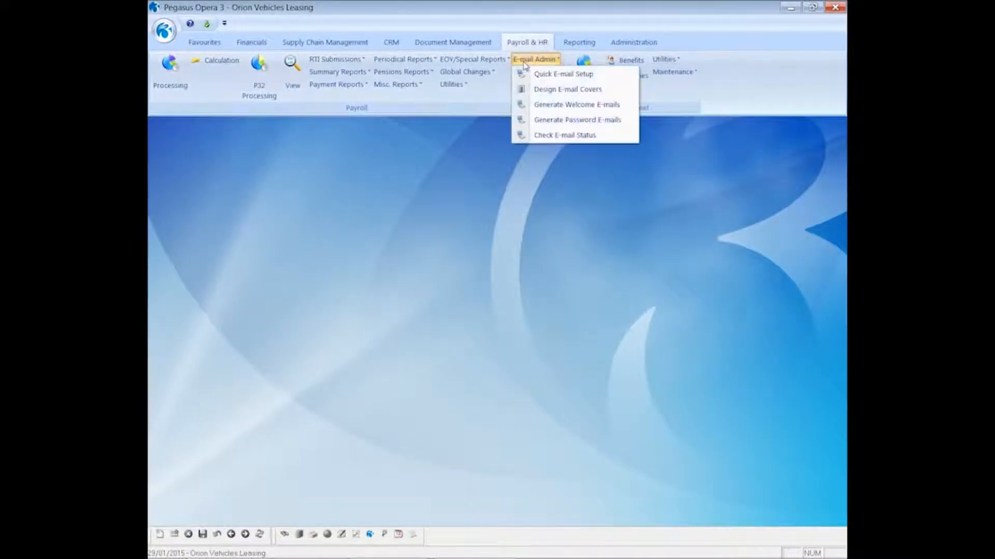
- Review the Monthly Payslip e-mail cover 'Your Email Payslip' and close it without changes
left_click(541, 90)
left_click(469, 278)
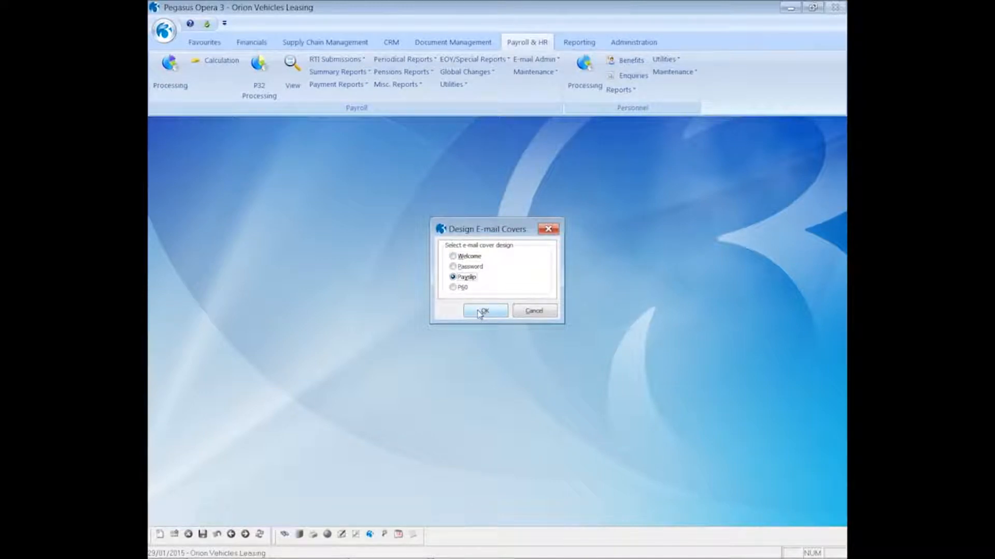
left_click(482, 311)
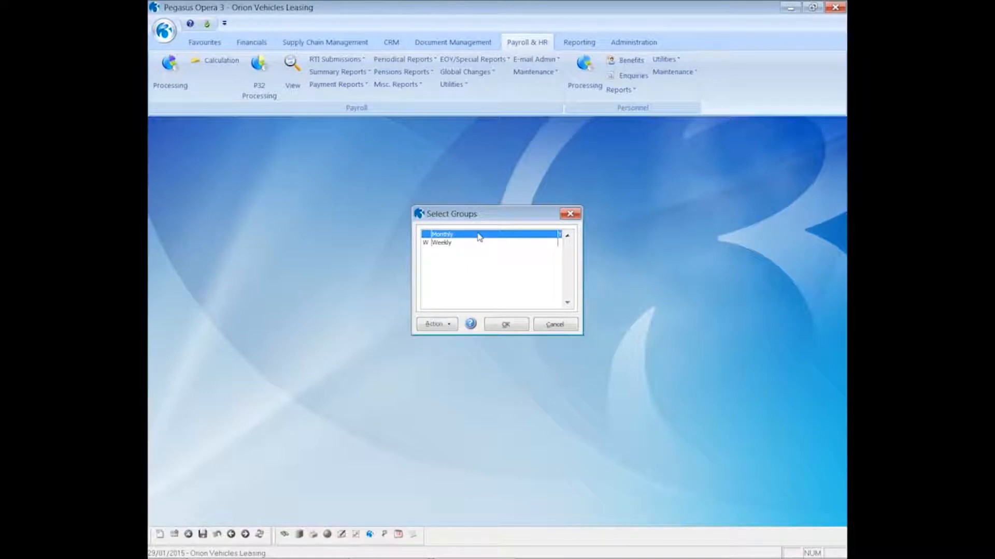
left_click(498, 326)
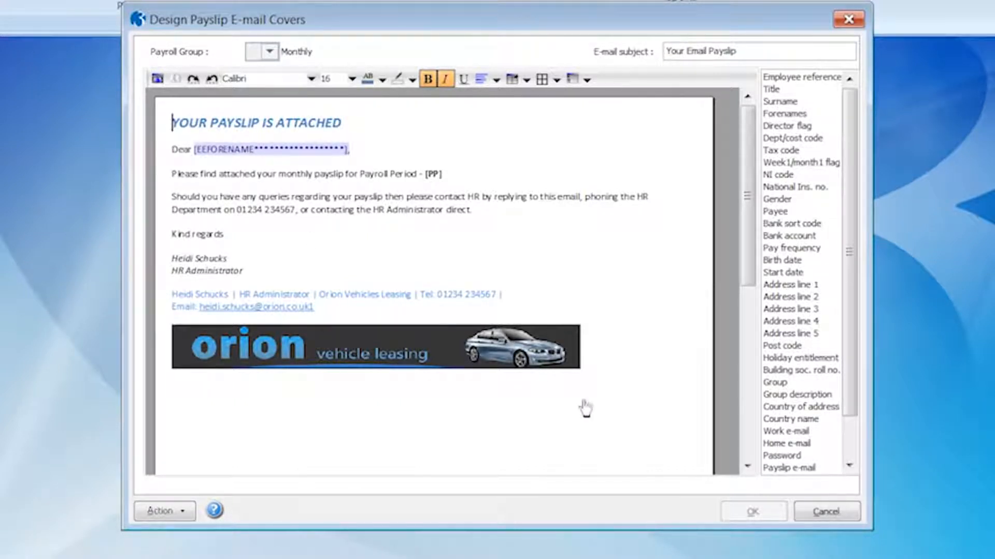
left_click(824, 512)
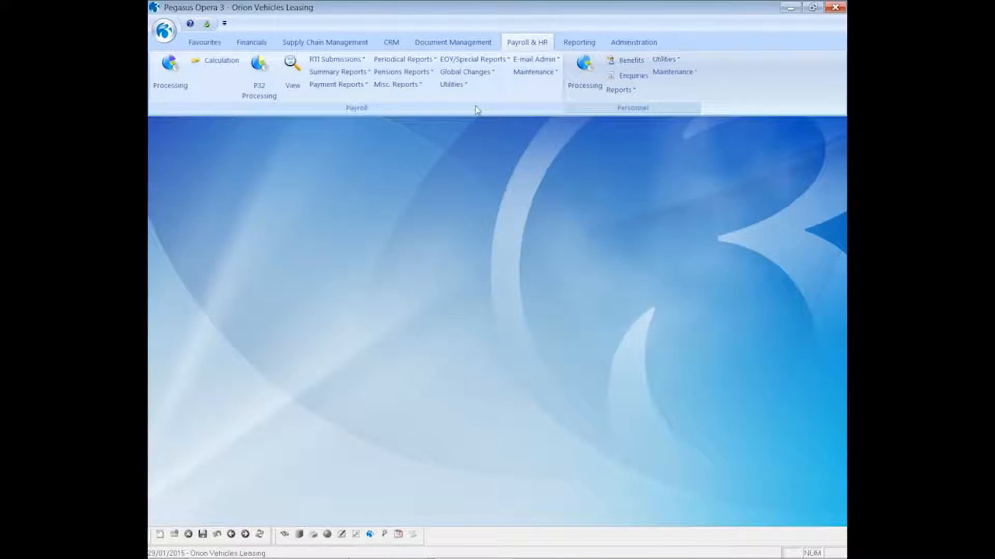
left_click(535, 59)
- Review the Monthly P60 e-mail cover, subject 'Your Email P60', and close it unchanged
left_click(541, 90)
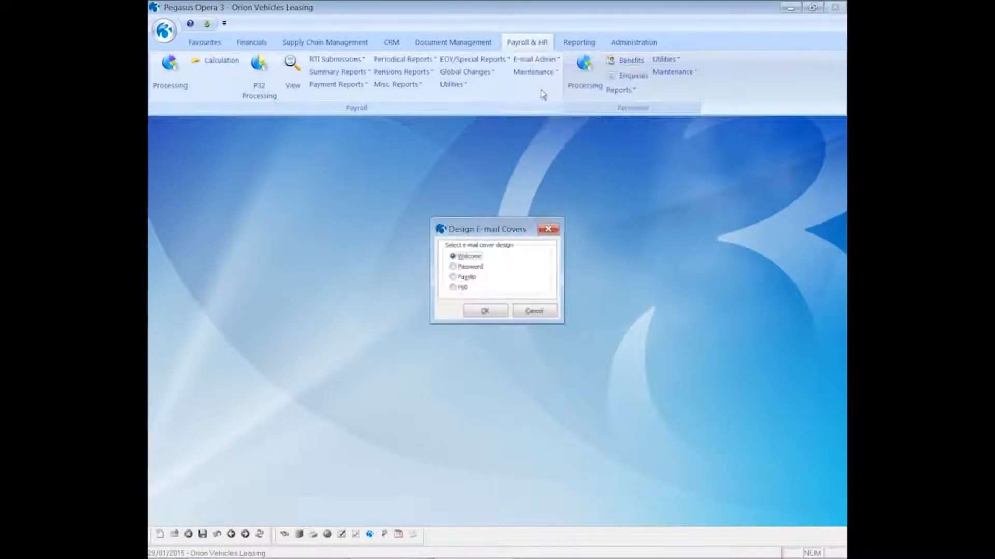
left_click(463, 289)
left_click(478, 312)
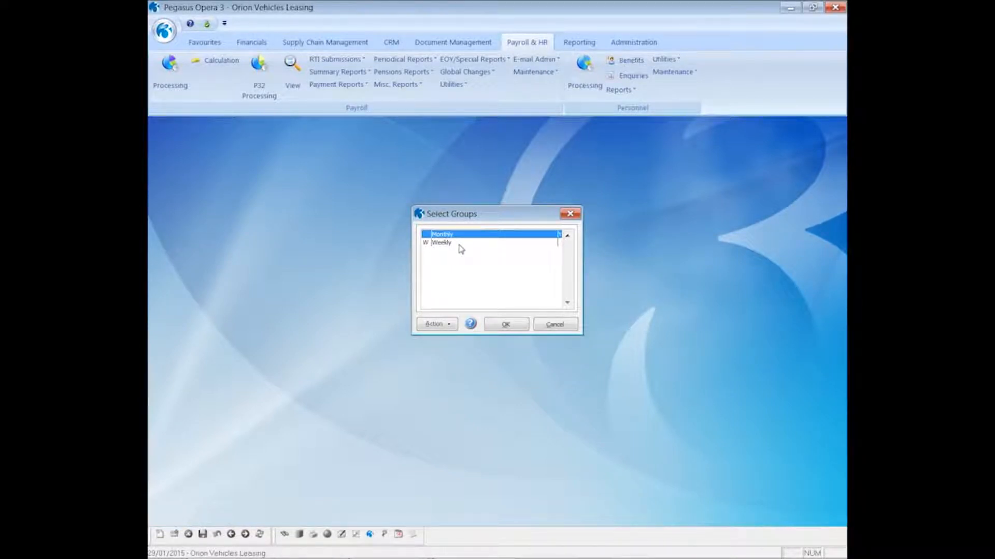
left_click(504, 324)
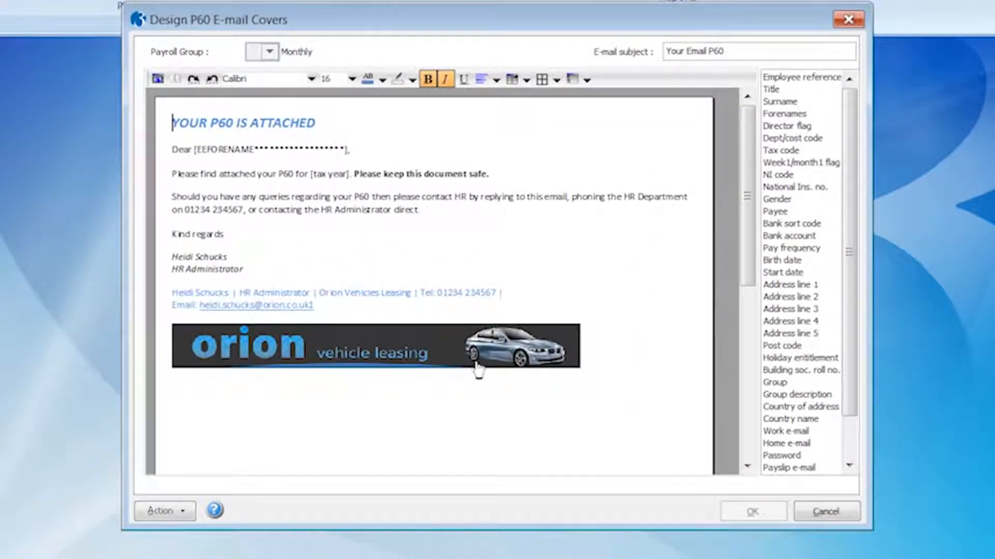
left_click(827, 519)
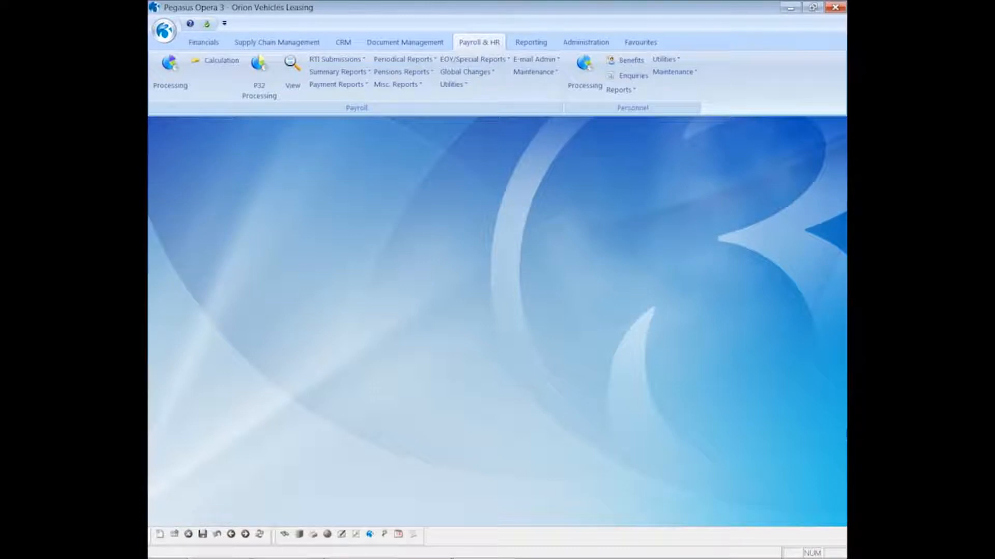
left_click(536, 60)
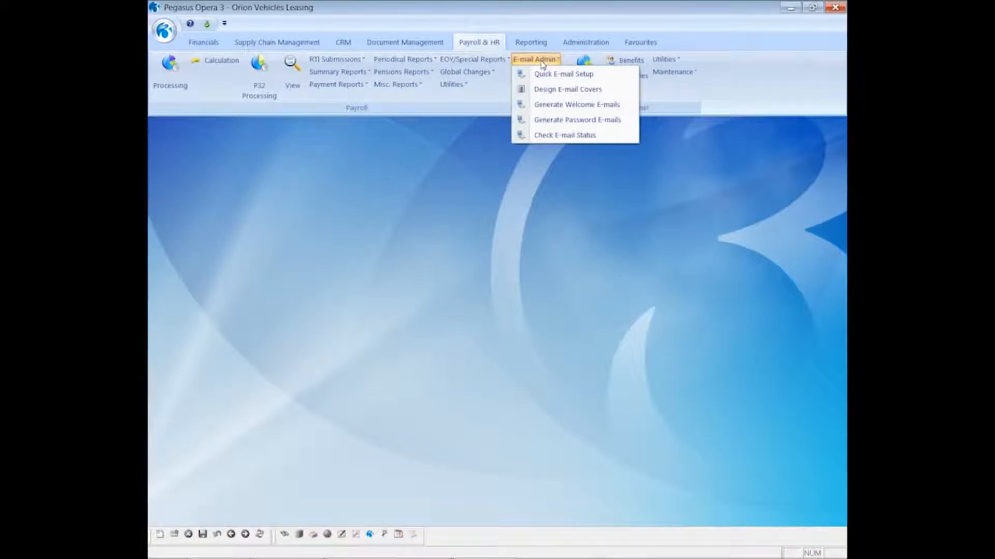
- Set up Monthly Welcome e-mails with EmailPayslipsPolicyDocument_010115 and ContractOfEmployment_010115 PDFs attached
left_click(557, 107)
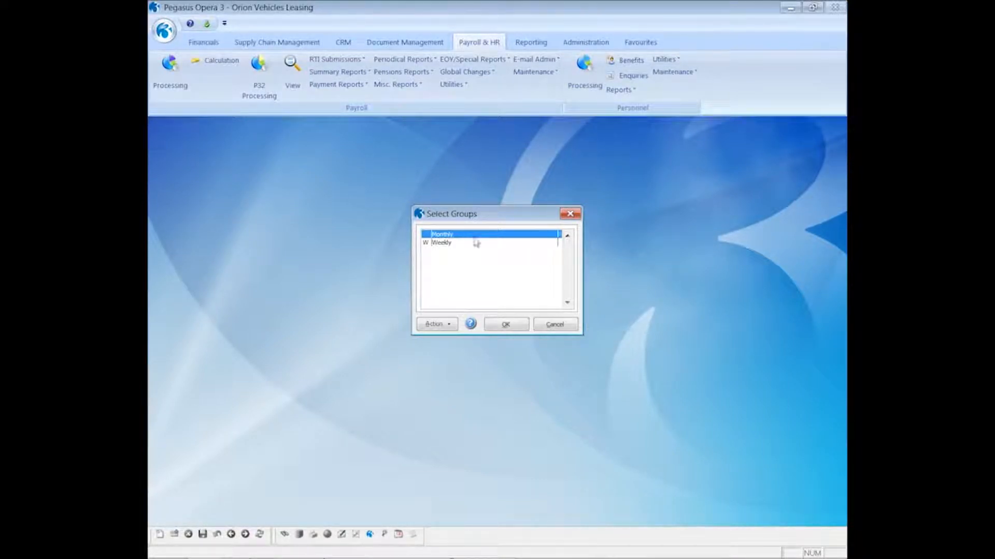
left_click(505, 324)
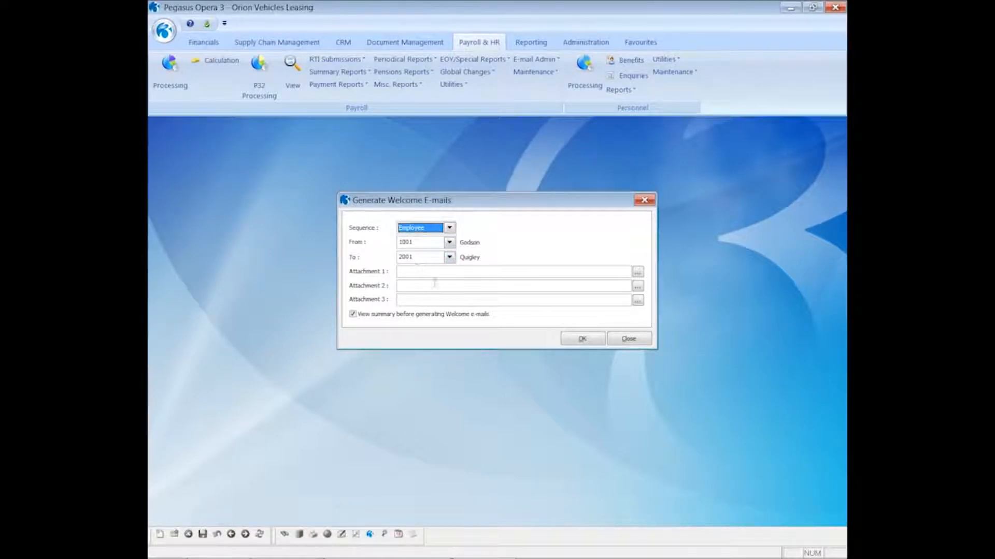
left_click(637, 272)
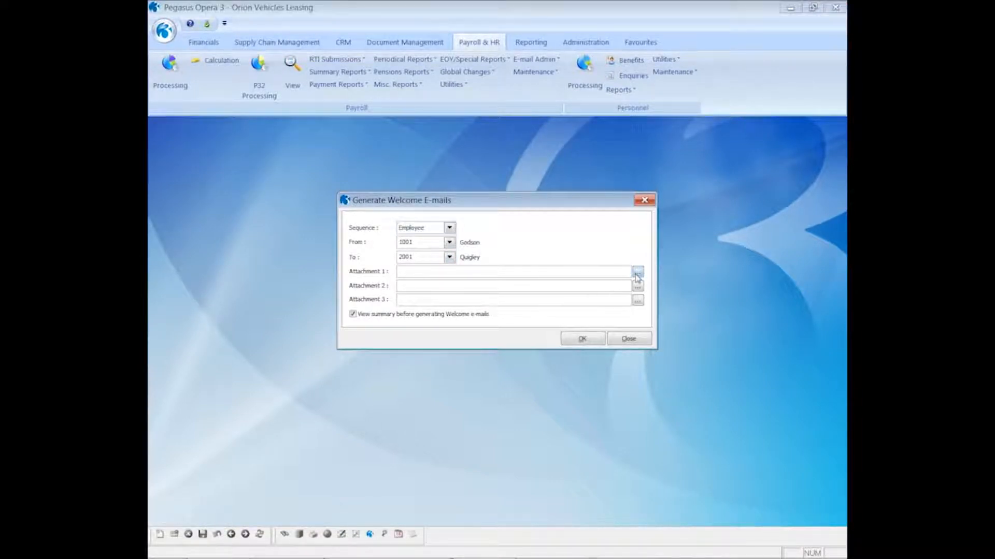
left_click(599, 248)
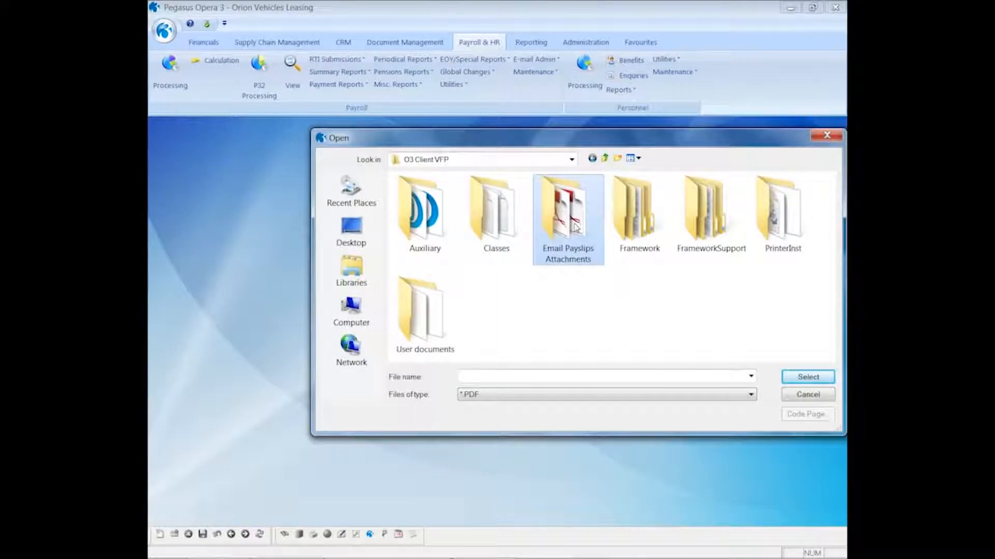
double_click(598, 248)
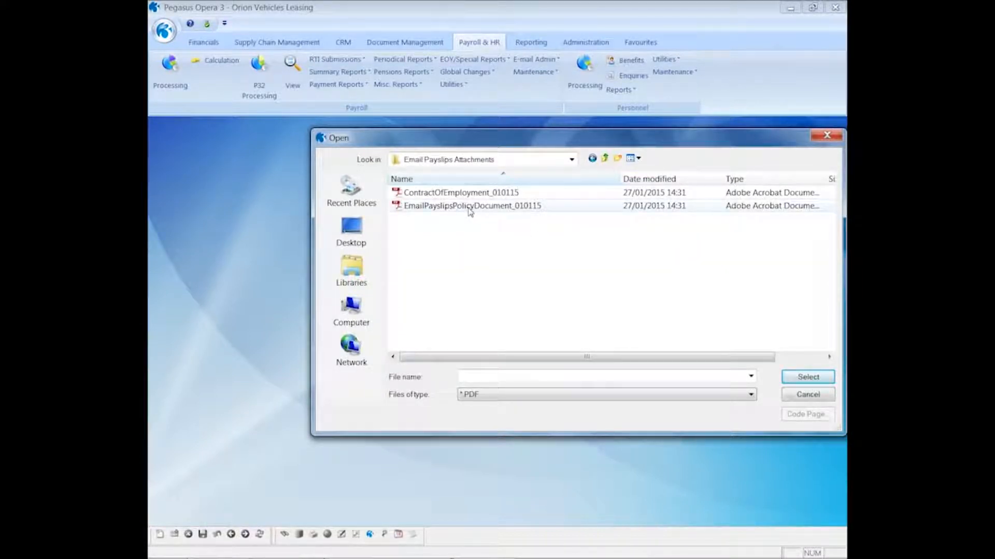
left_click(469, 207)
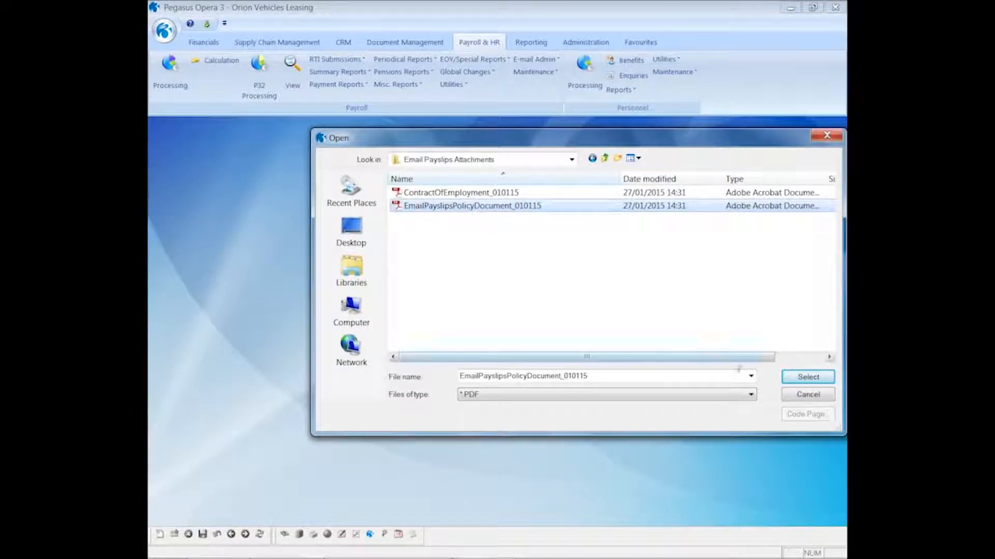
left_click(788, 378)
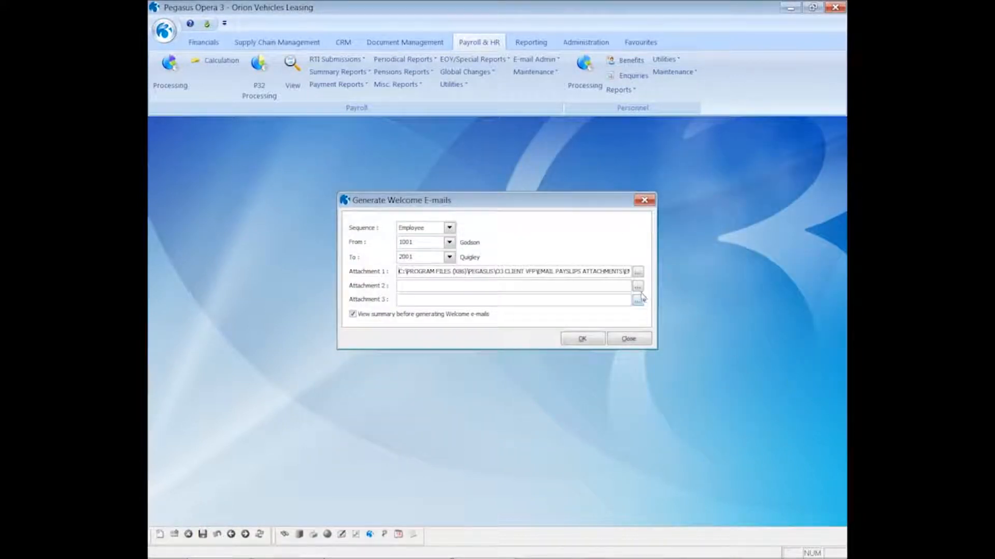
left_click(637, 287)
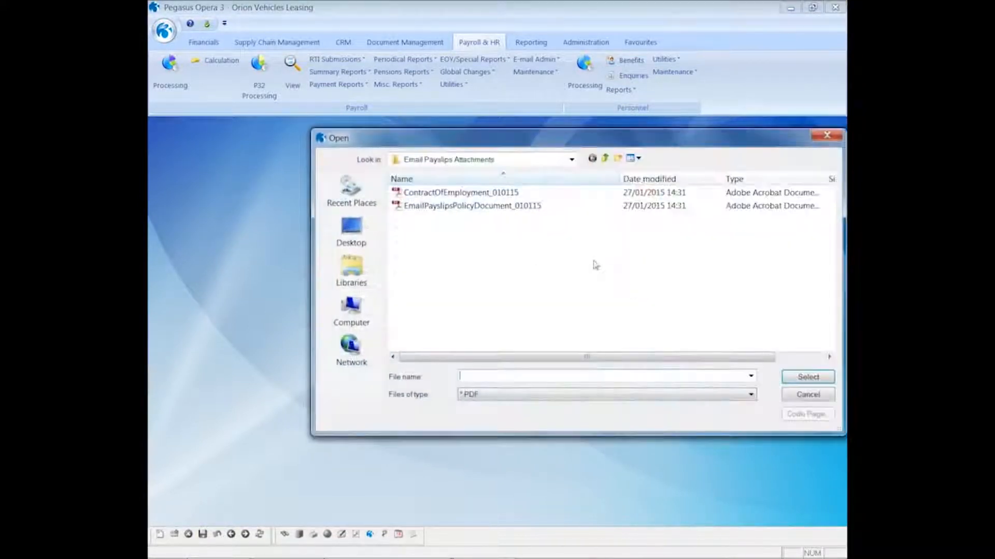
double_click(473, 196)
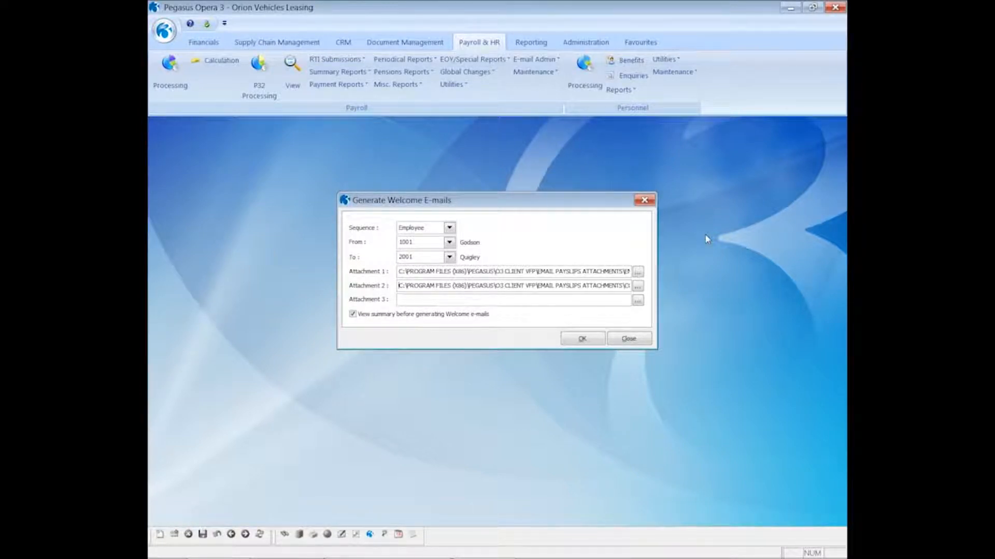
- Preview the Welcome e-mails summary on screen and confirm generating them
left_click(578, 340)
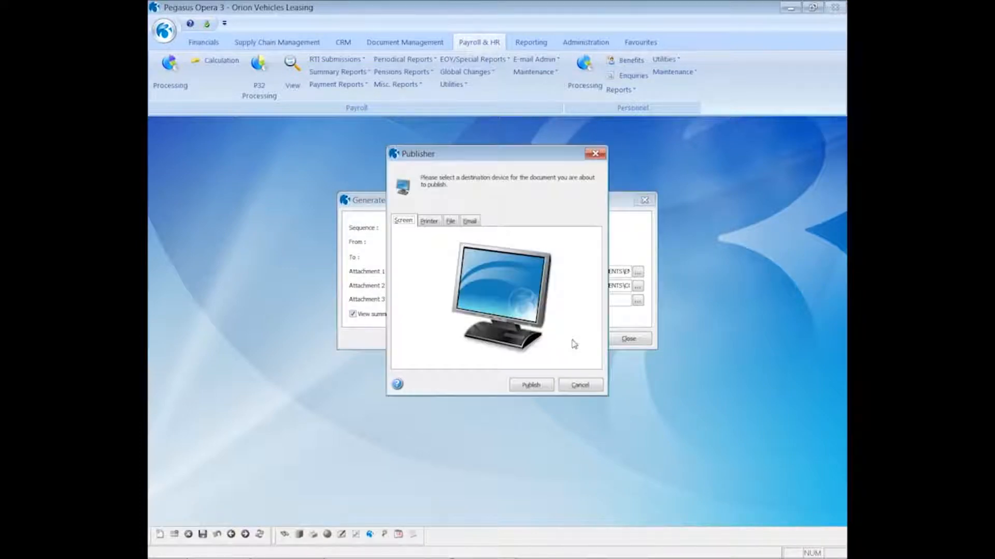
left_click(530, 385)
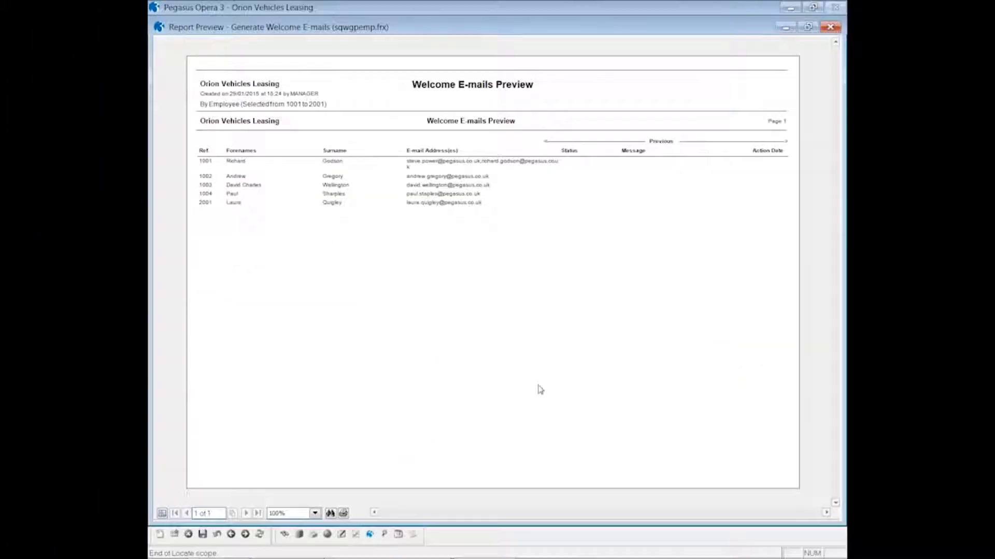
left_click(830, 26)
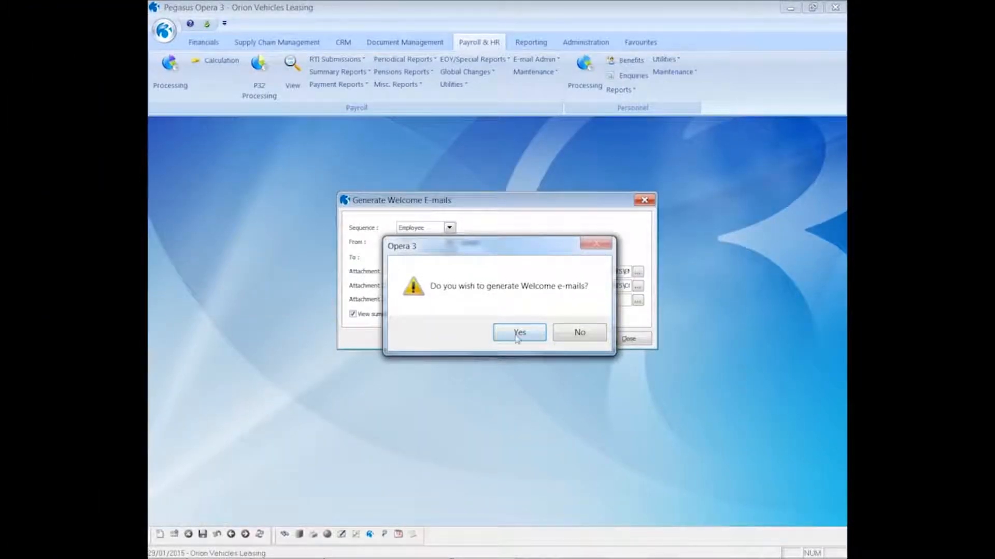
left_click(518, 334)
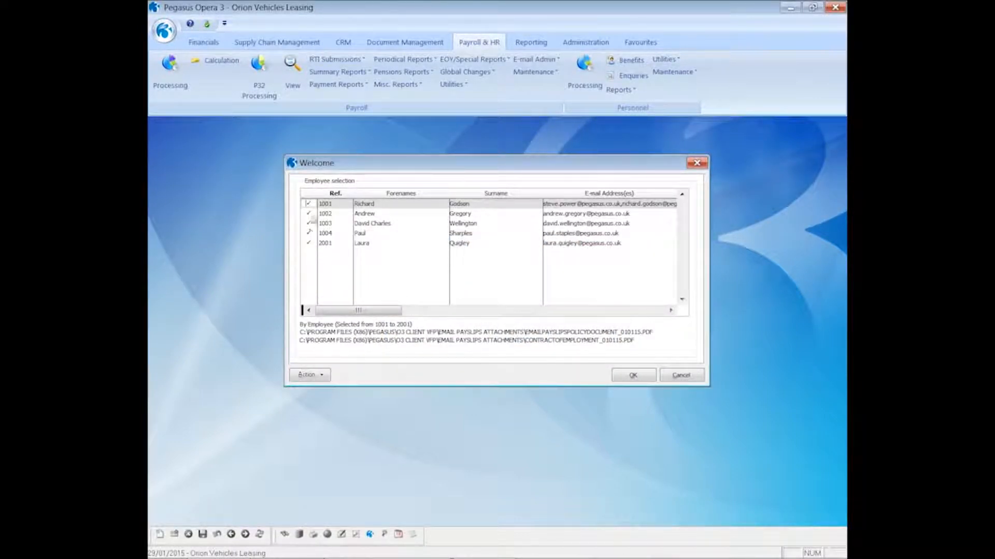
- Untick all employees, tick only employee 1001, and send the Welcome e-mail
left_click(307, 375)
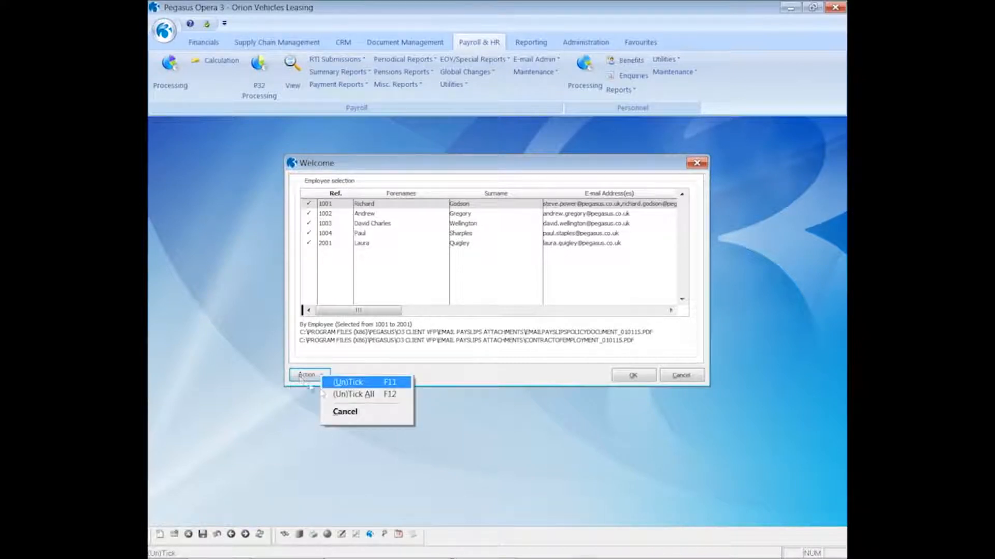
left_click(337, 397)
key("space")
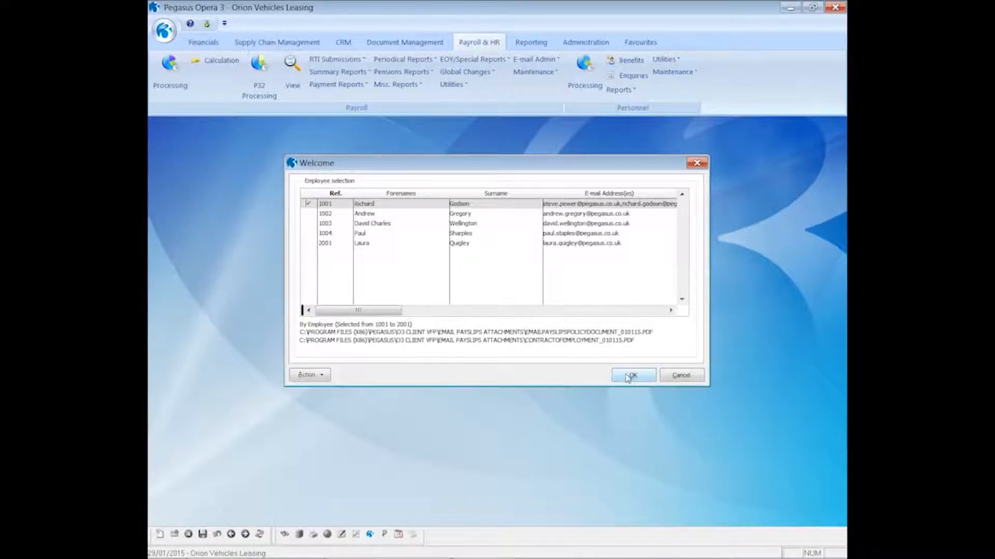
left_click(629, 376)
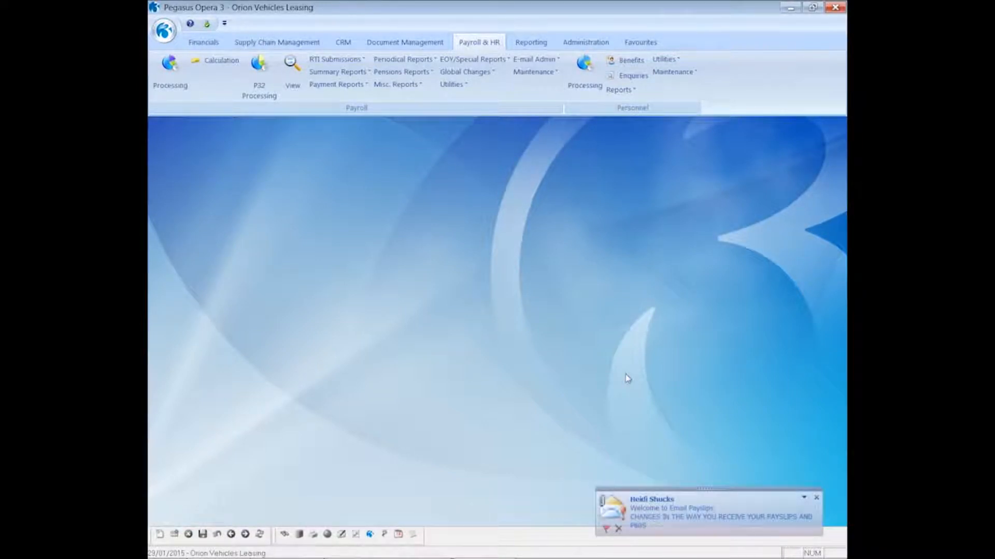
- Open the received Welcome to Email Payslips message and its payslips policy PDF attachment
left_click(669, 505)
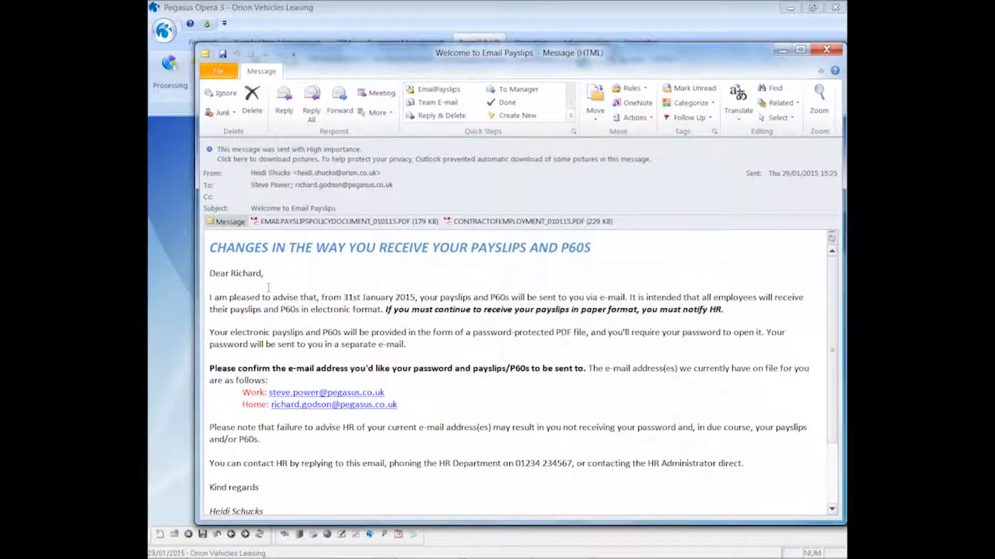
double_click(279, 223)
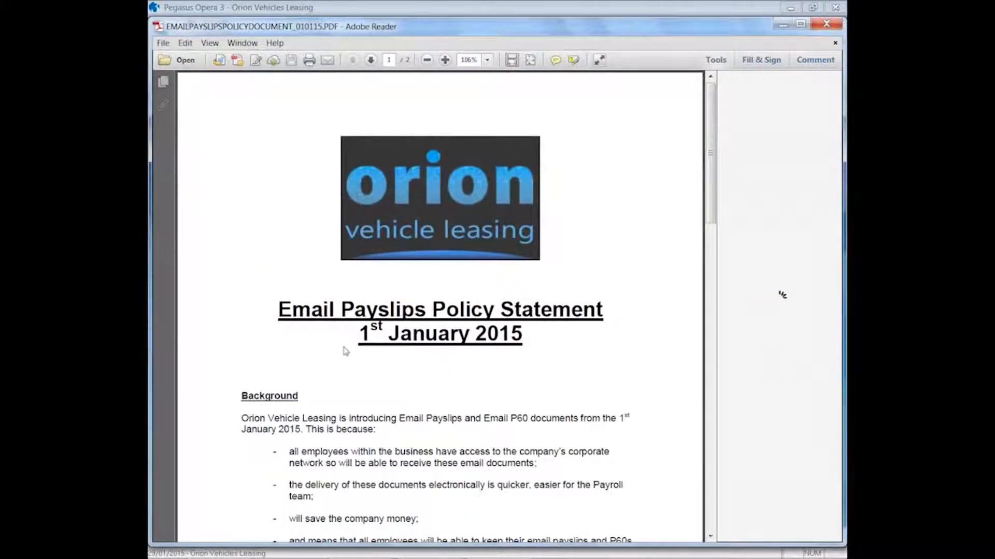
- Close the policy PDF, view and close the ContractOfEmployment_010115 PDF, then close the Welcome message
scroll(343, 347, "up", 3)
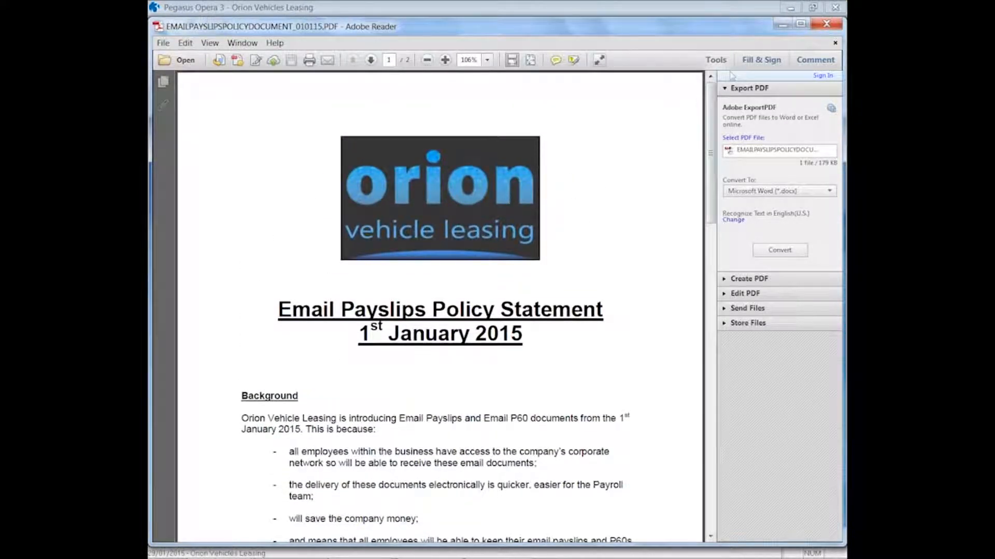
left_click(826, 23)
double_click(484, 222)
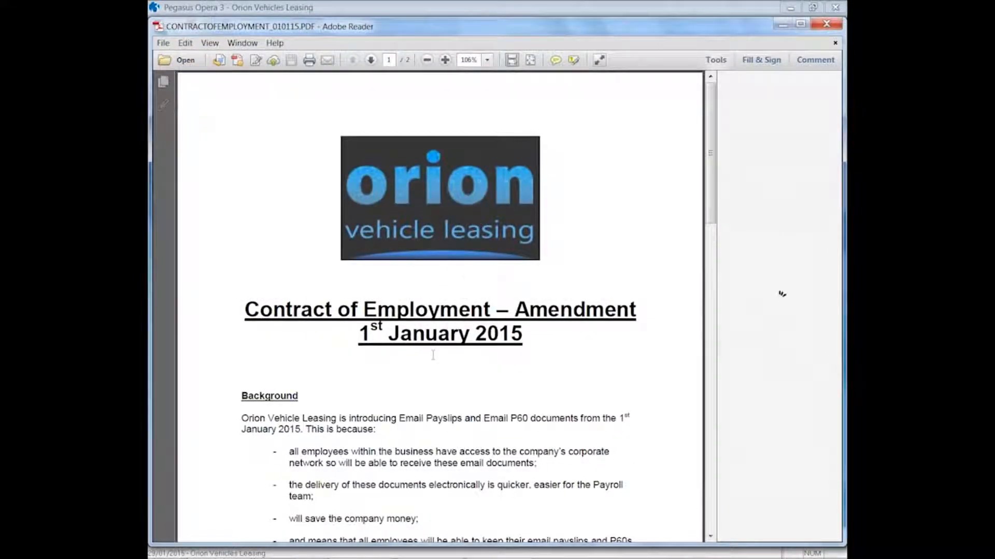
left_click(826, 24)
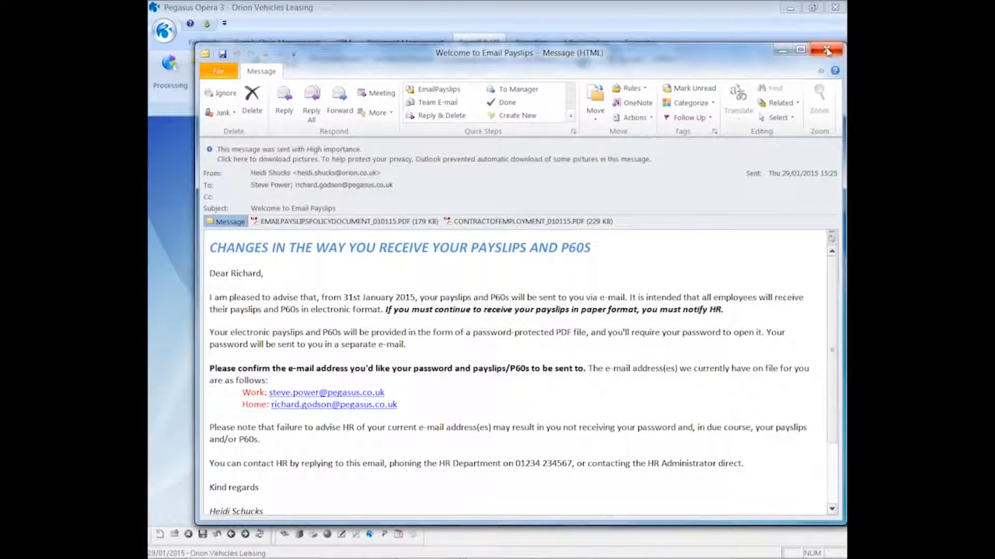
left_click(827, 51)
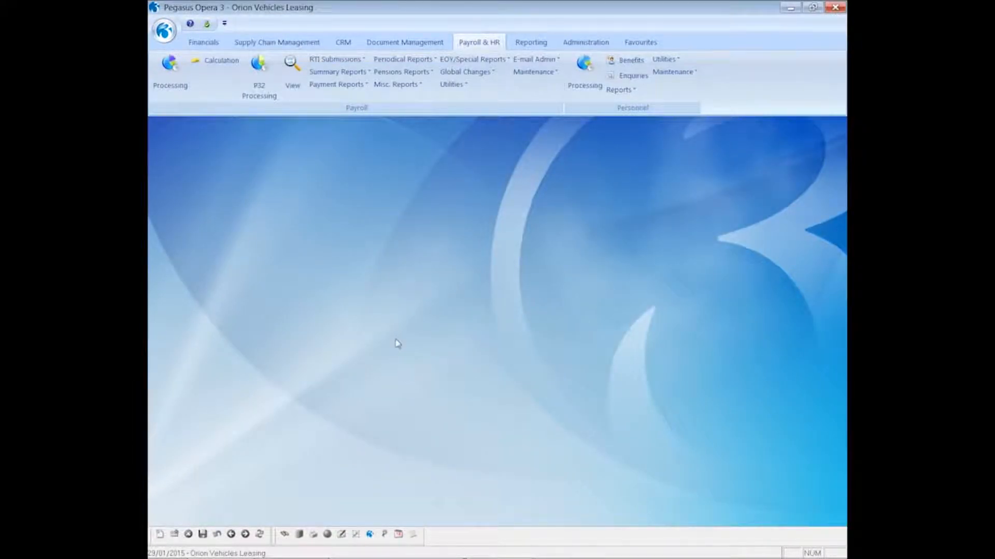
- Generate password e-mails for the Monthly group, previewing the report before confirming
left_click(541, 61)
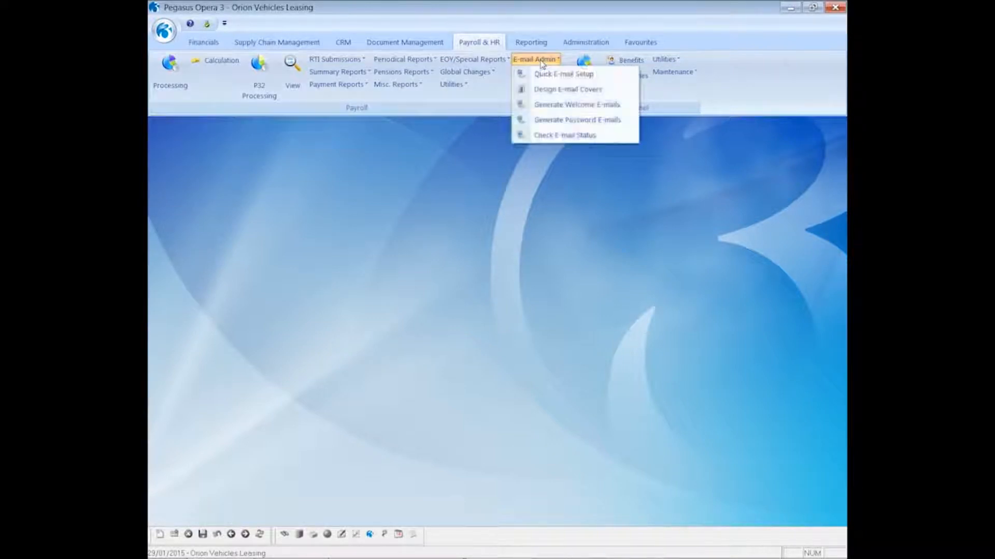
left_click(566, 121)
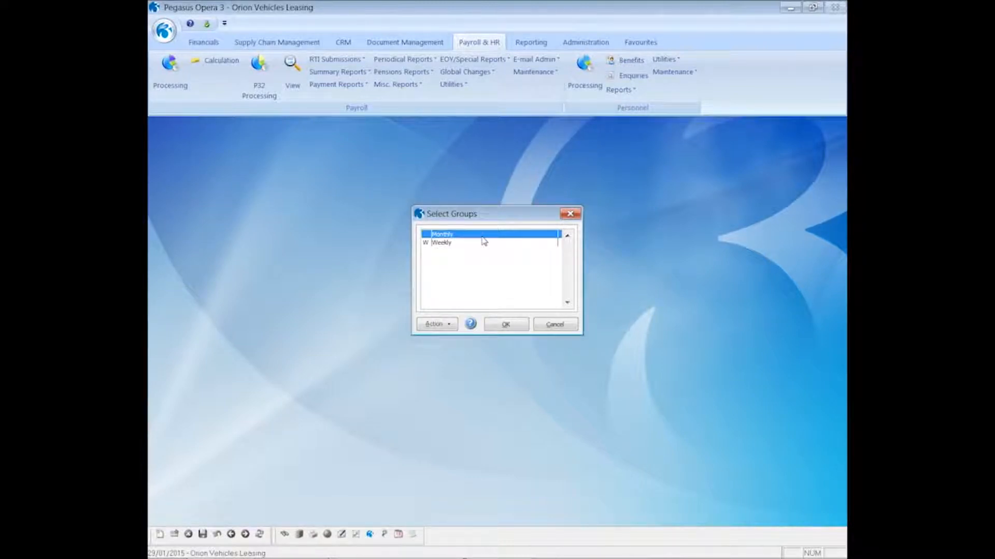
left_click(500, 325)
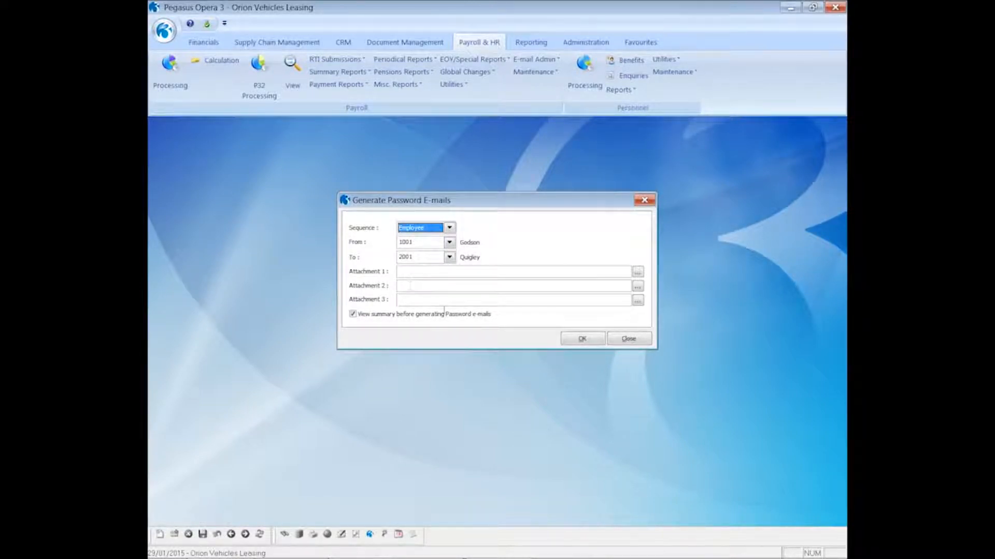
left_click(573, 342)
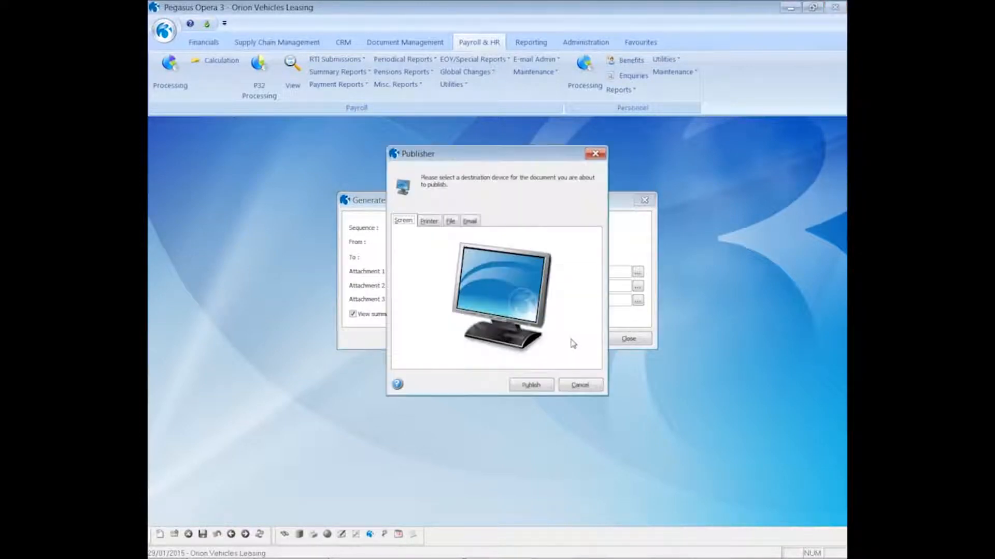
left_click(539, 385)
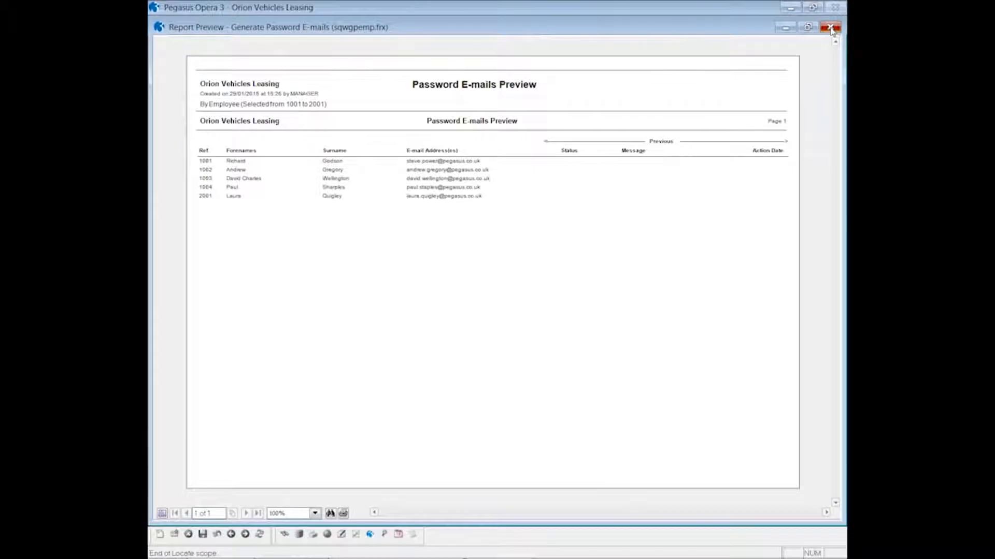
left_click(831, 22)
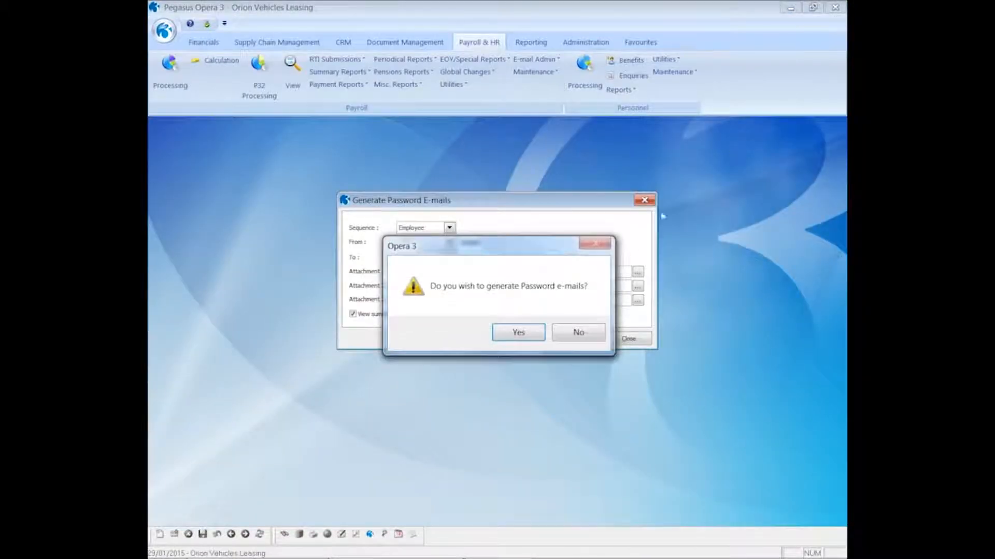
left_click(518, 333)
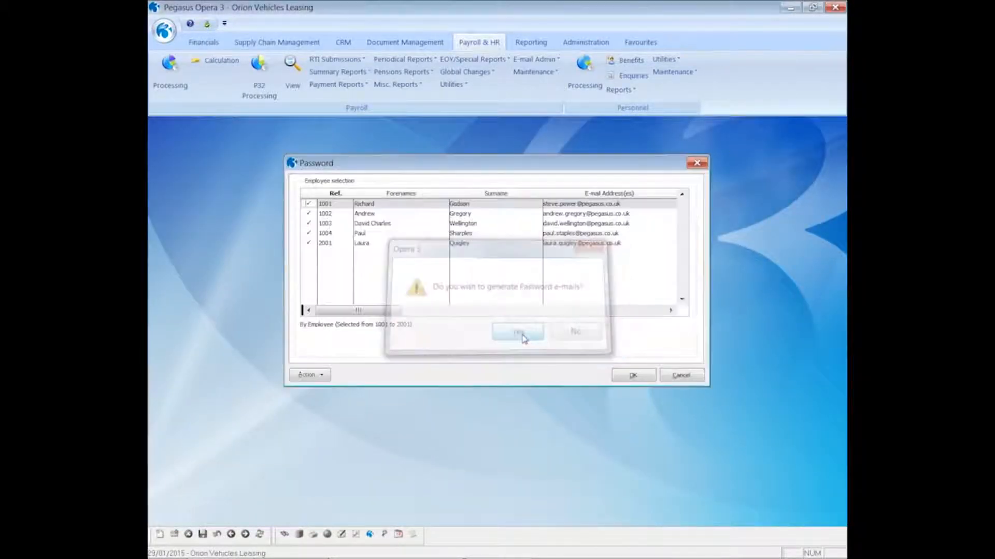
- Deselect all employees, tick only employee 1001, and send the password e-mail
left_click(326, 377)
left_click(353, 396)
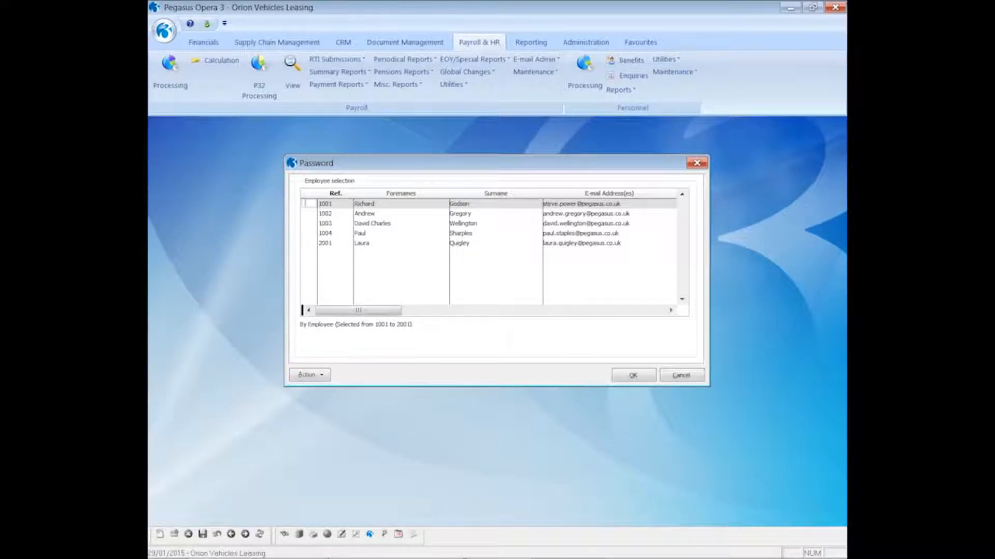
left_click(310, 204)
left_click(632, 377)
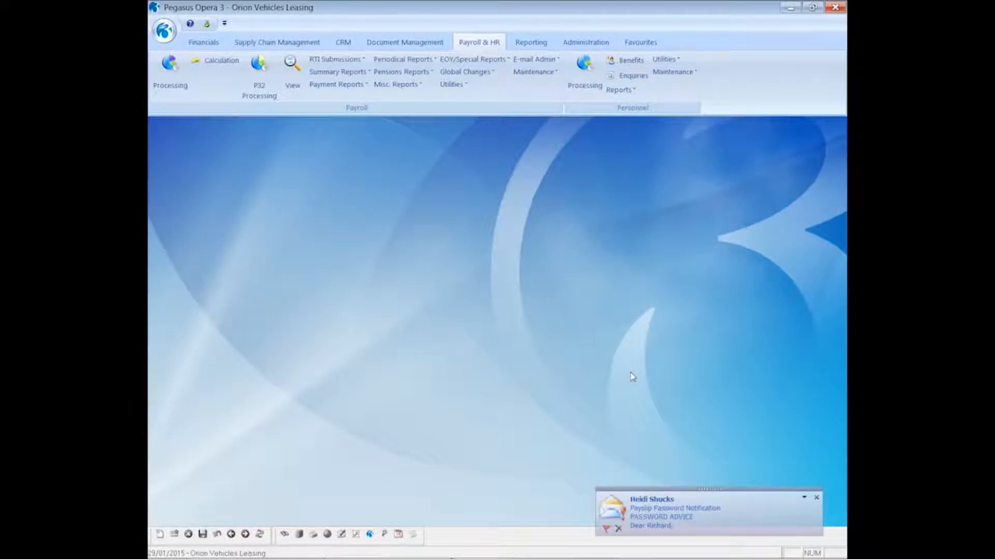
left_click(675, 523)
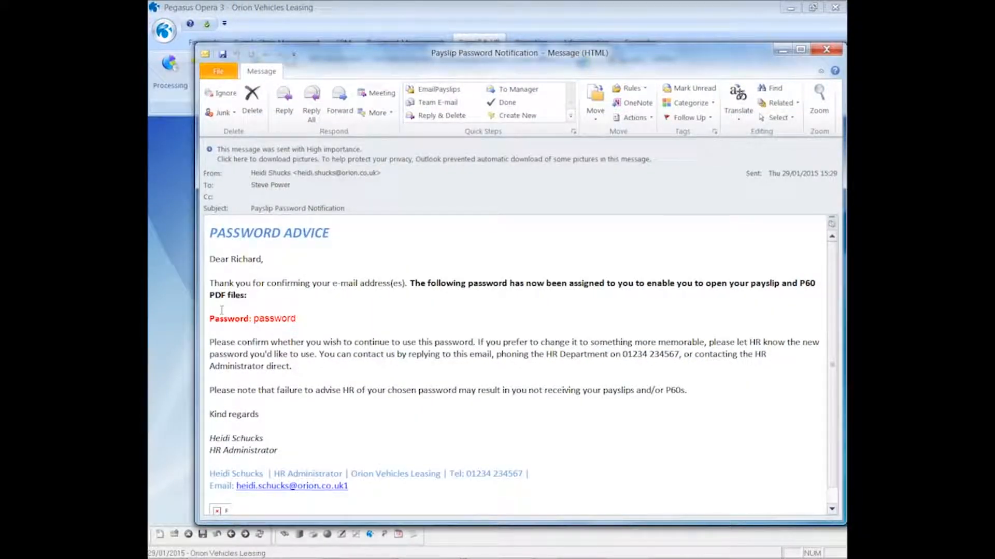
left_click(826, 52)
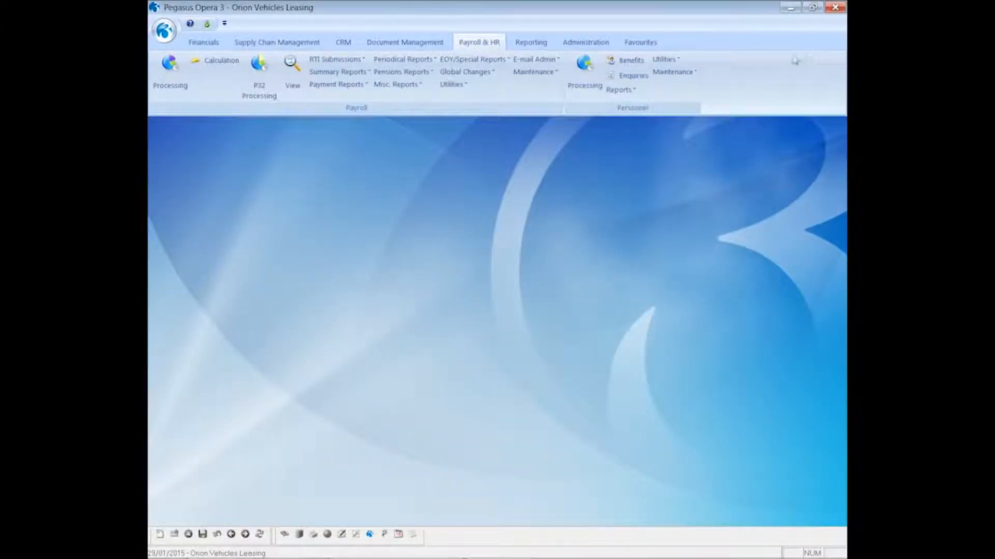
left_click(498, 61)
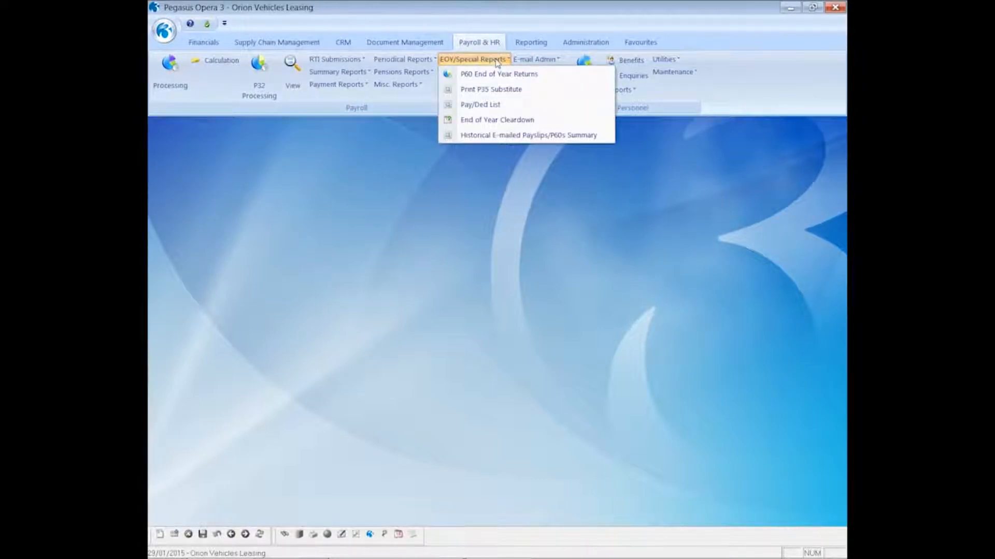
left_click(476, 136)
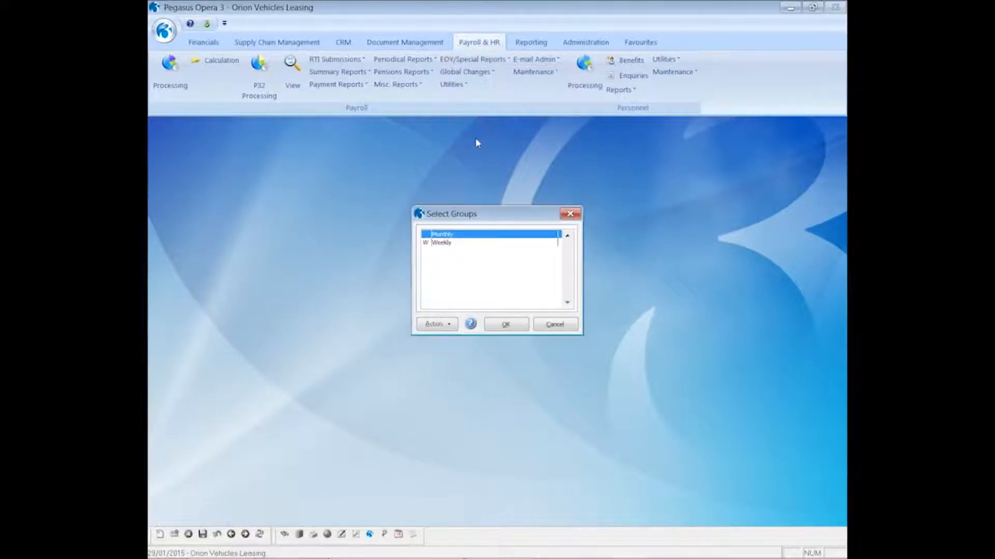
left_click(509, 326)
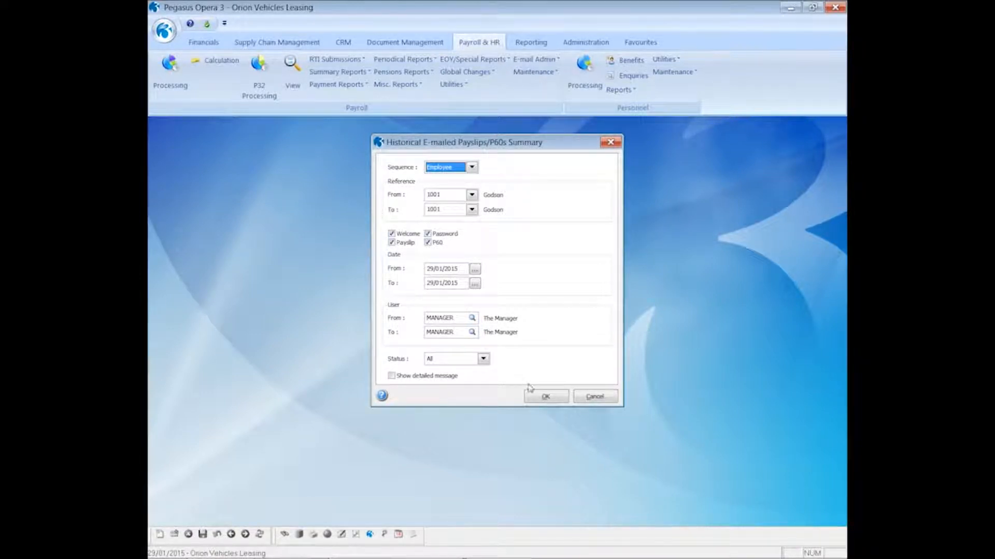
left_click(545, 396)
left_click(532, 387)
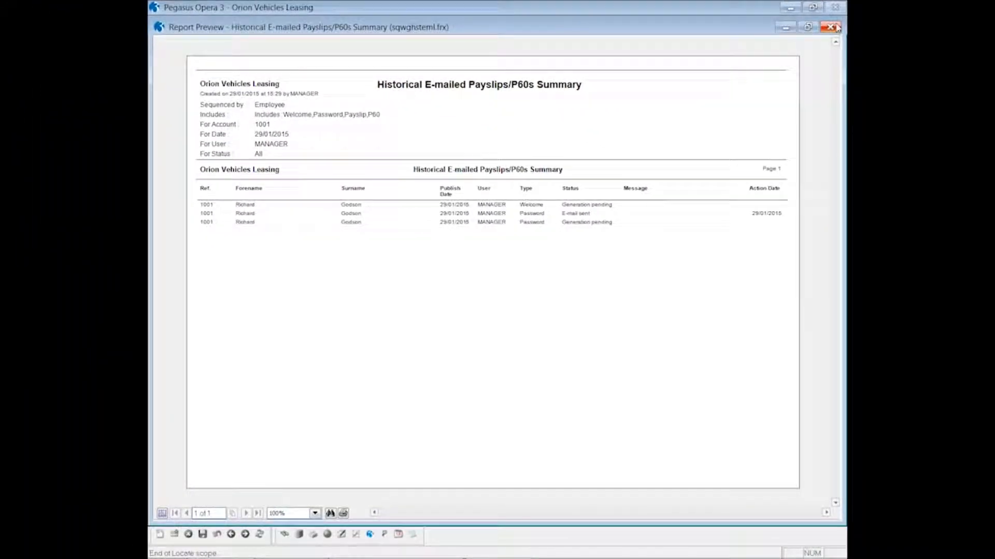
left_click(831, 27)
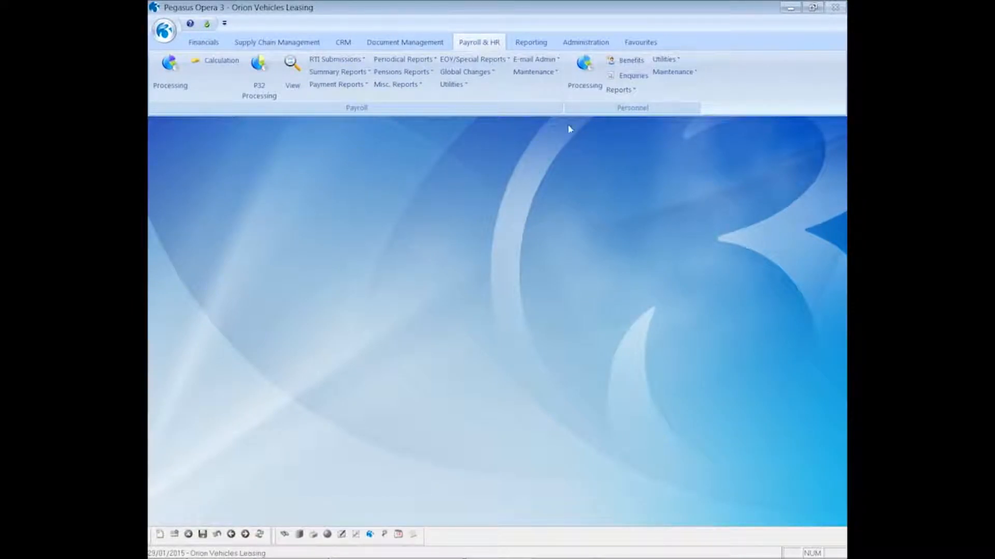
- Run the Monthly payroll calculation for period 12 with pay date 31/03/2015
left_click(226, 66)
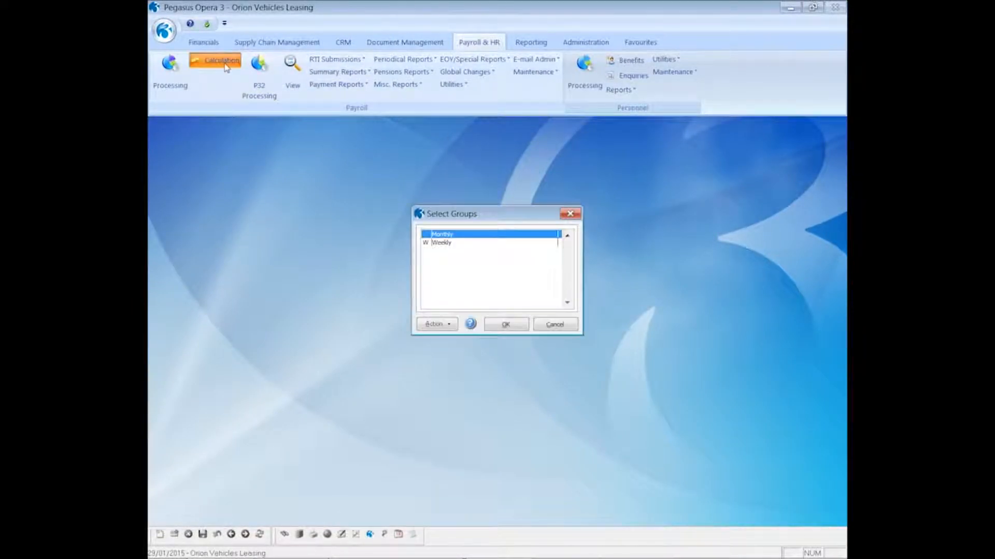
left_click(506, 324)
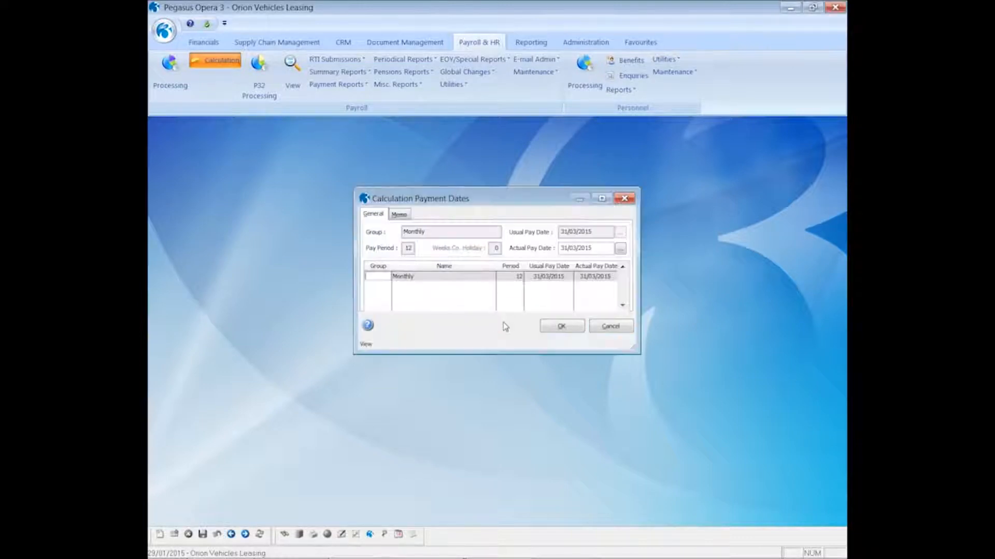
left_click(552, 327)
left_click(553, 332)
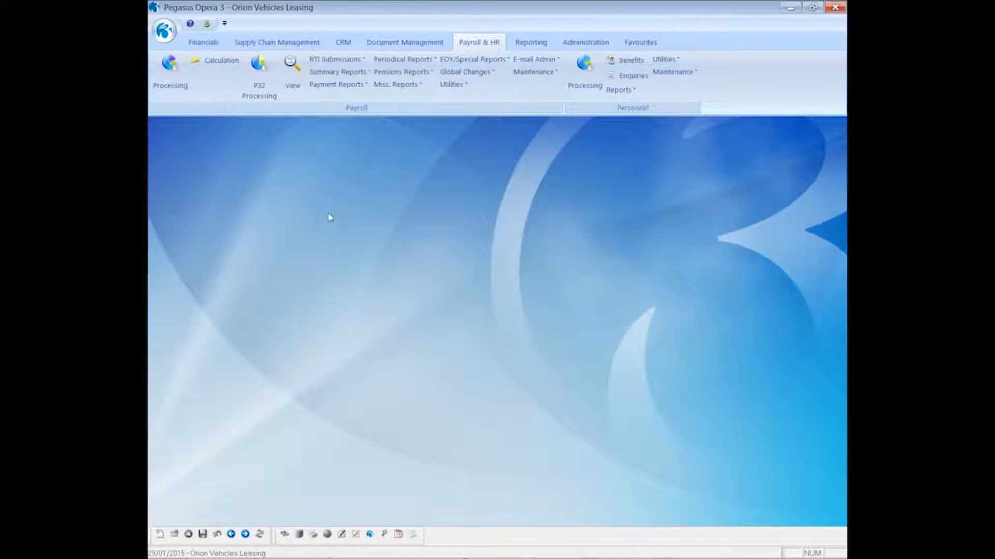
left_click(338, 87)
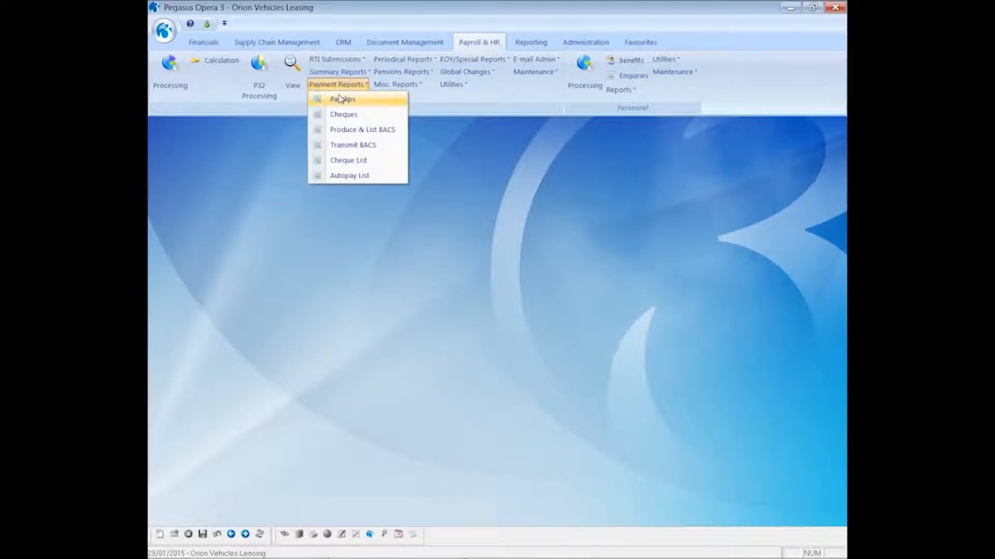
- Set Monthly payslips to skip printing and web publishing, previewing and processing e-mailed payslips only
left_click(340, 100)
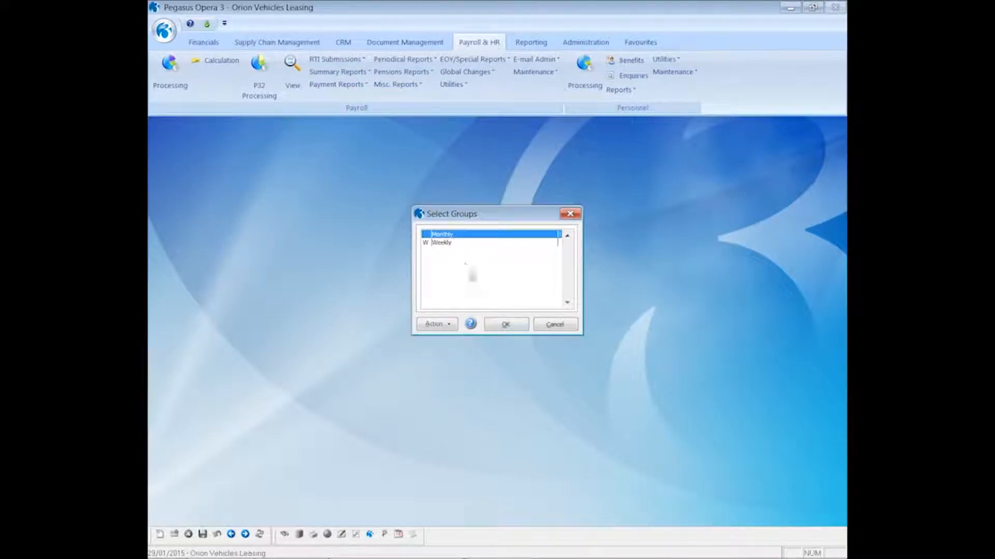
left_click(501, 326)
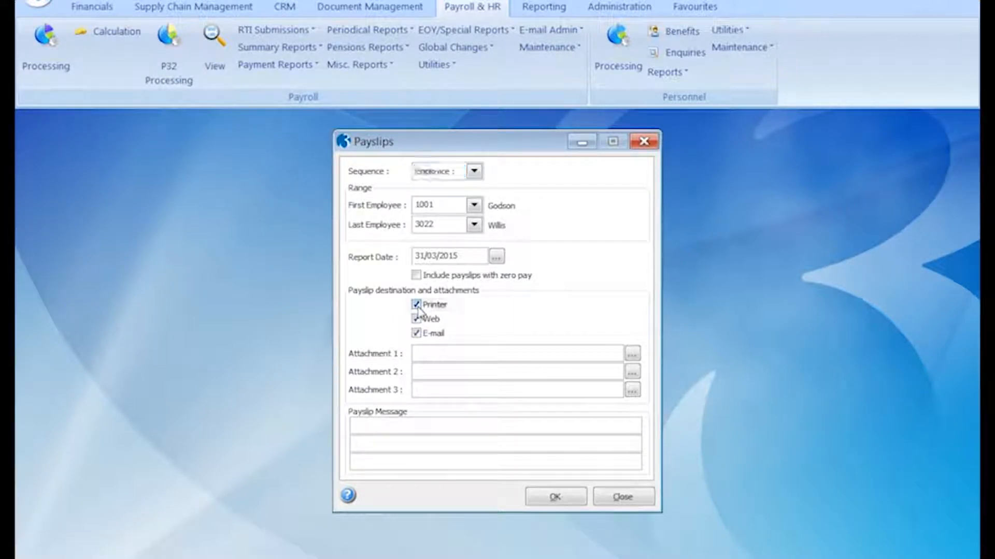
left_click(417, 307)
left_click(417, 319)
left_click(539, 499)
left_click(425, 326)
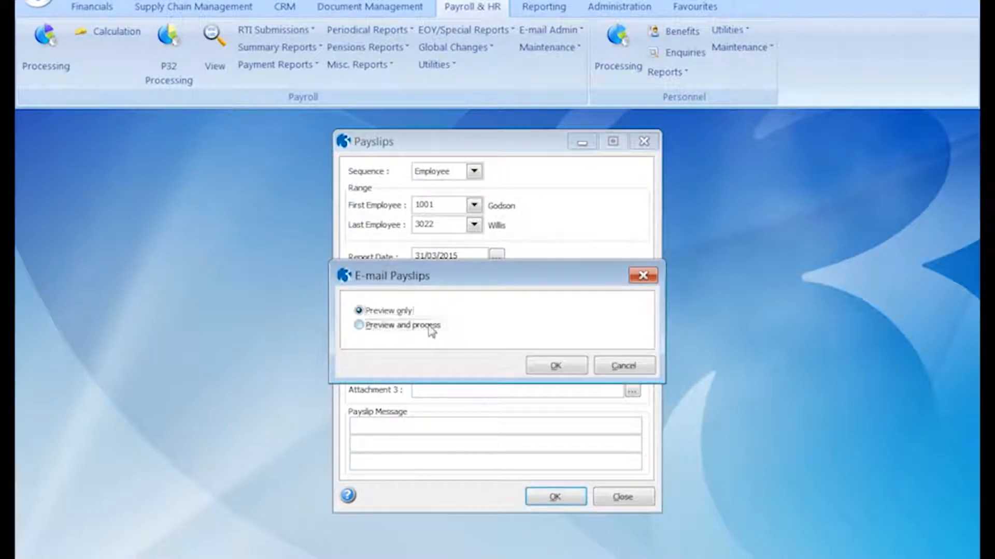
left_click(543, 368)
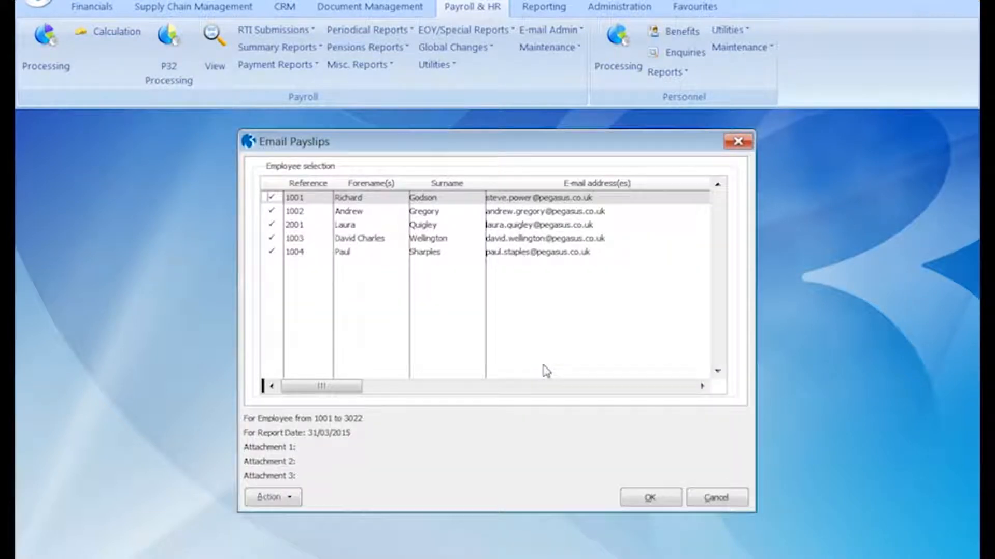
- Select only employee 1001, preview the payslip on screen, and confirm producing the e-mail payslip
left_click(290, 497)
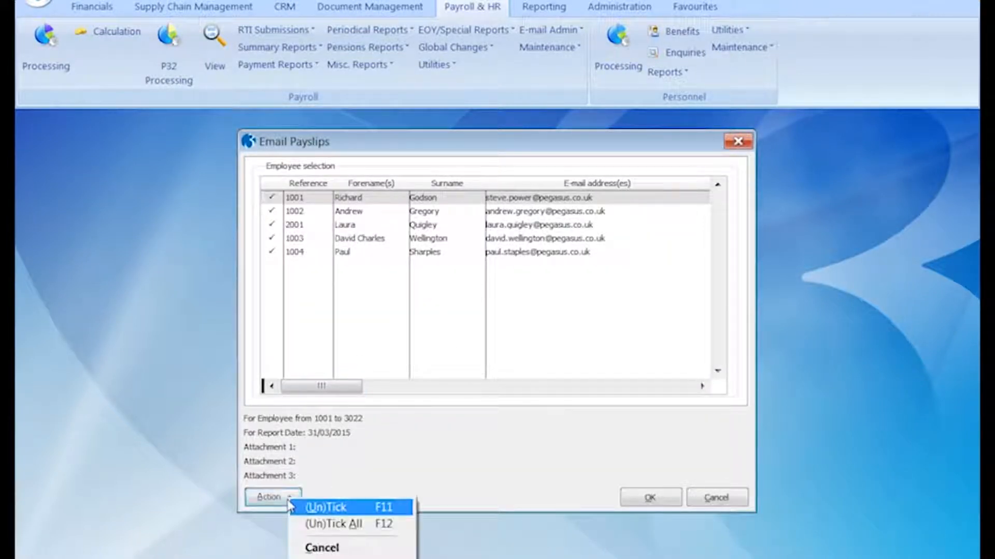
left_click(310, 524)
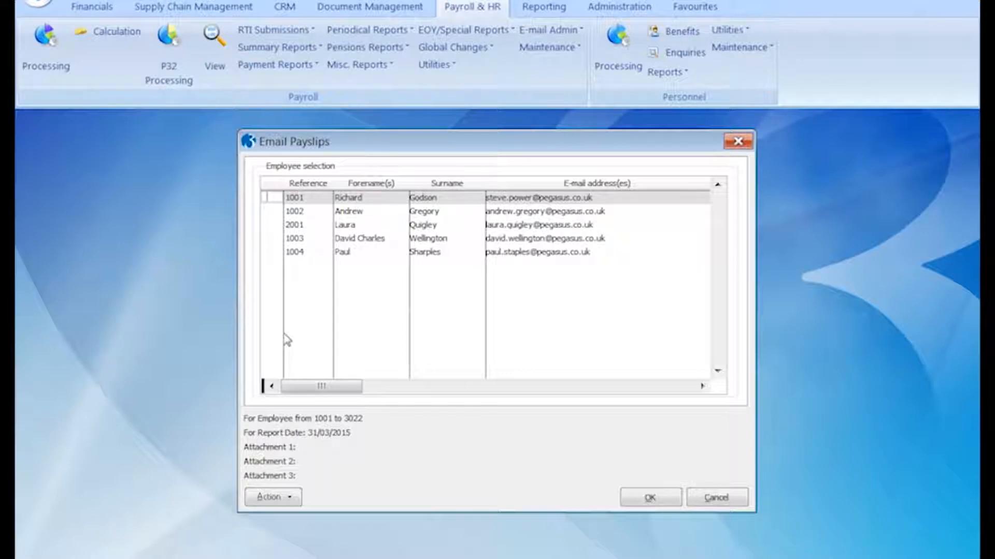
key("space")
left_click(645, 498)
left_click(541, 482)
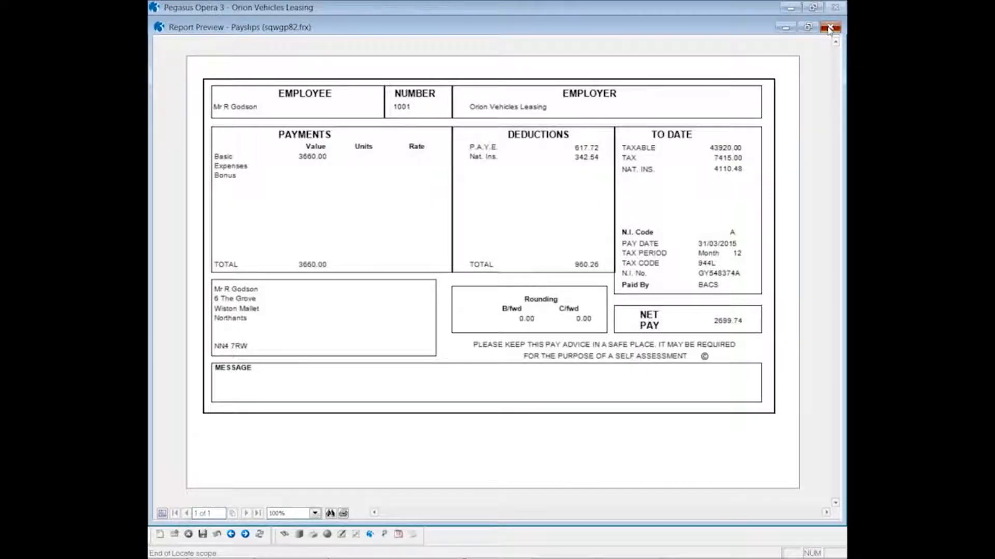
left_click(829, 27)
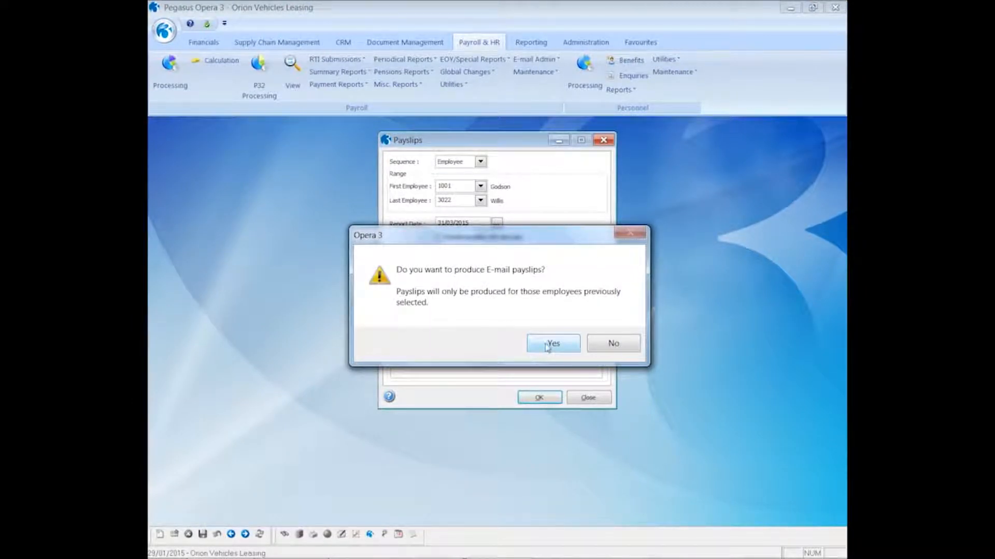
left_click(550, 351)
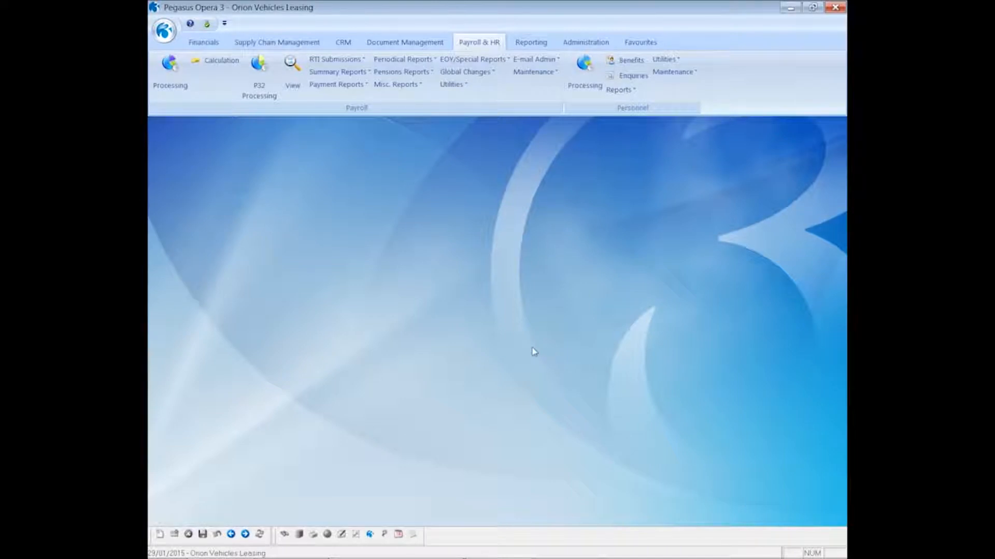
- In Outlook, open the Your Email Payslip message and its Payslip.PDF attachment
mouse_move(173, 552)
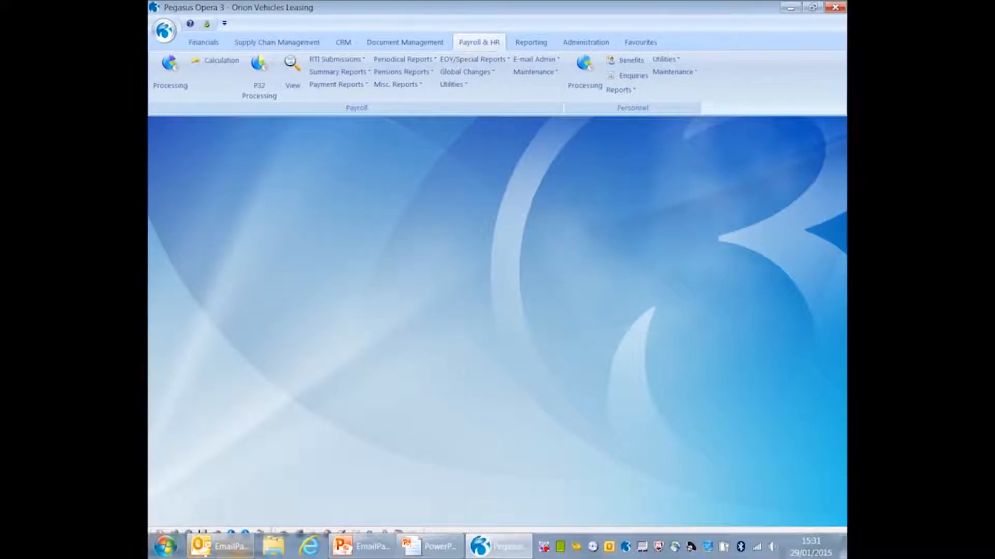
left_click(220, 546)
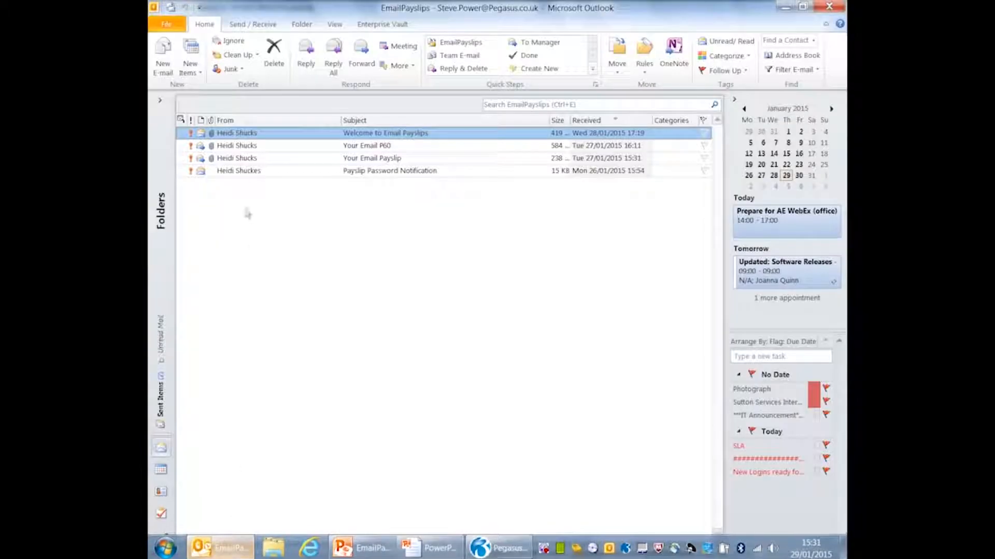
double_click(322, 158)
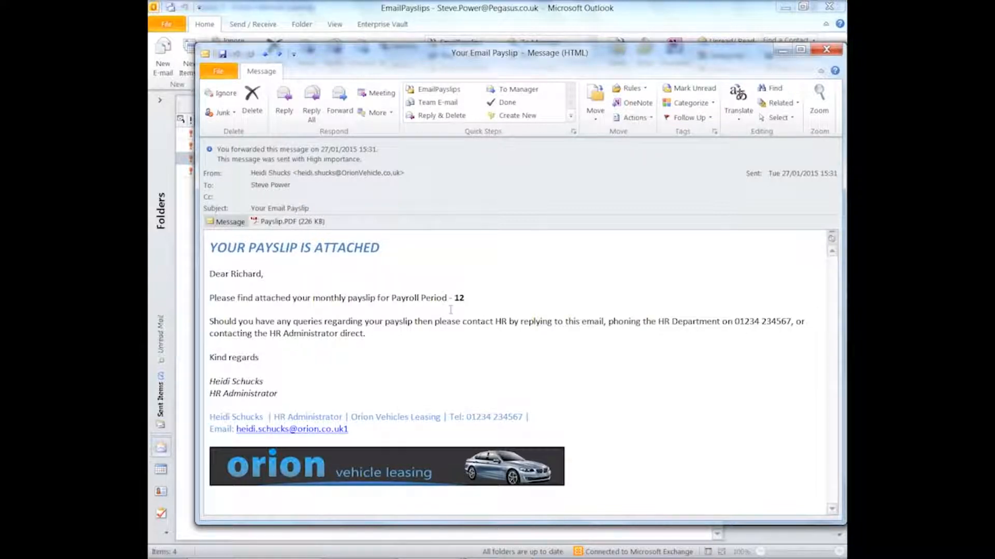
double_click(282, 223)
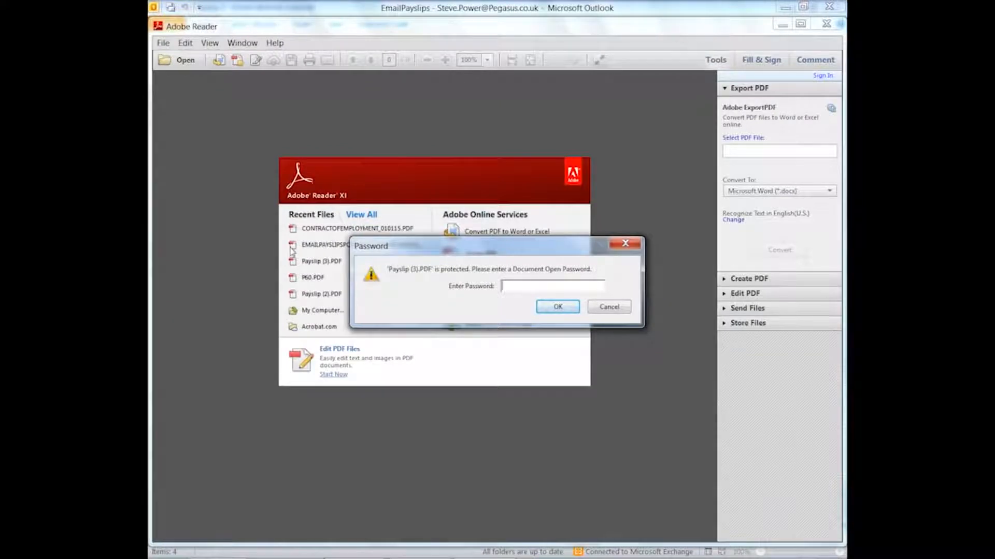
- Enter the document open password to unlock the period 12 payslip PDF
type("*******")
left_click(548, 308)
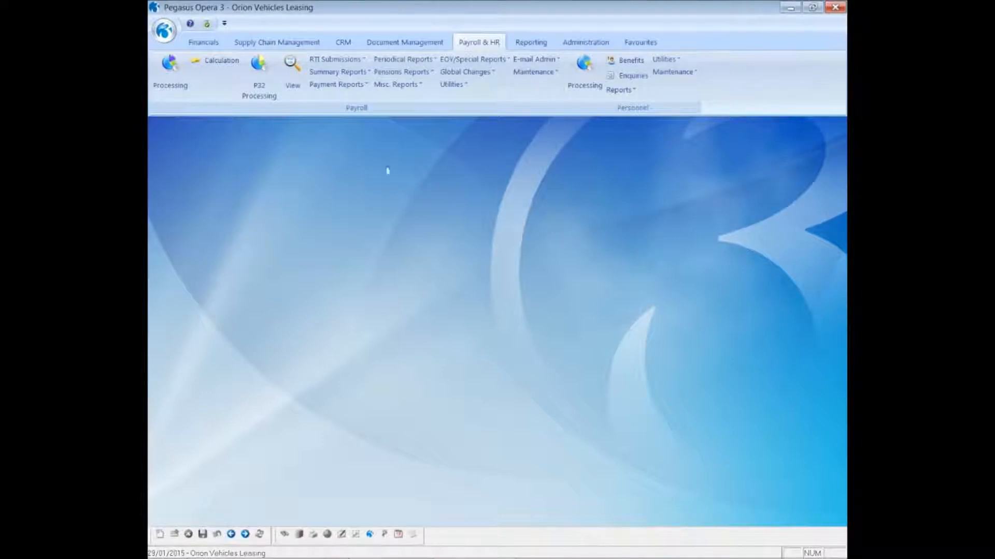
- Run P60 End of Year Returns for the Monthly group as e-mail only (no printer or web), choosing preview and process
left_click(451, 61)
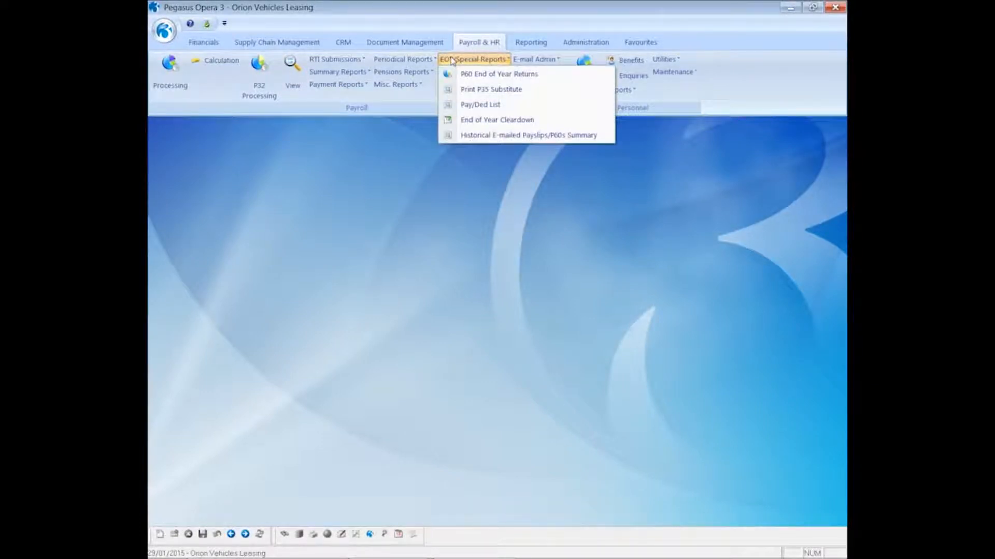
left_click(481, 75)
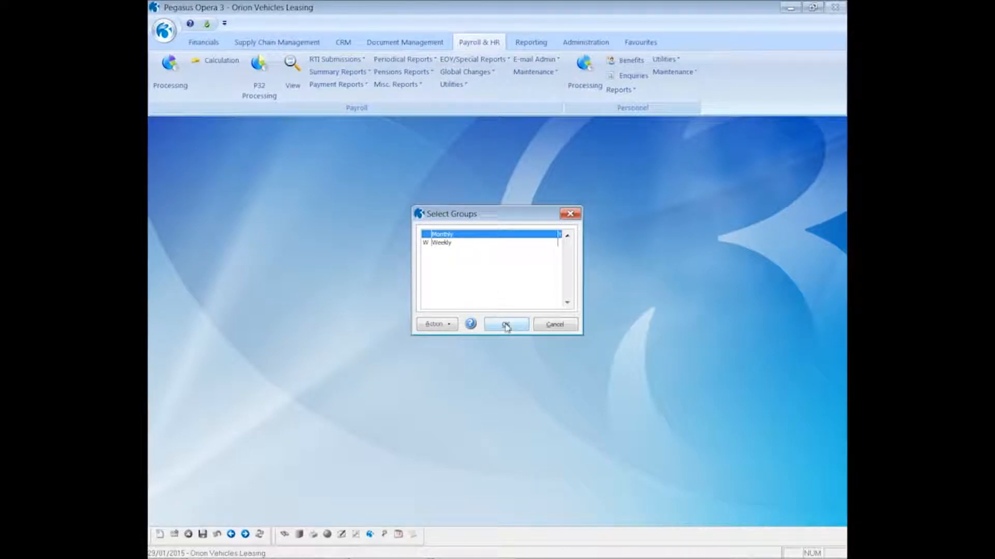
left_click(505, 325)
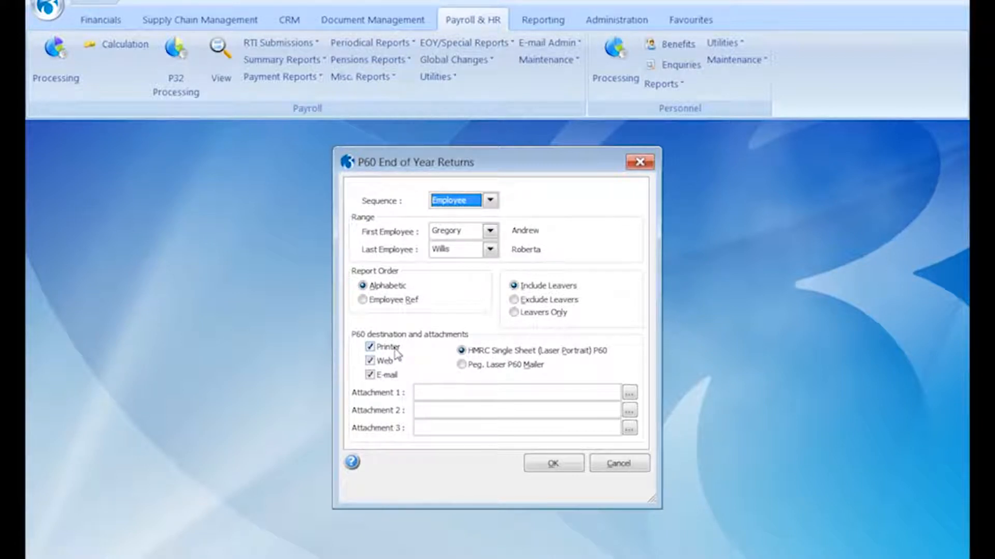
left_click(395, 352)
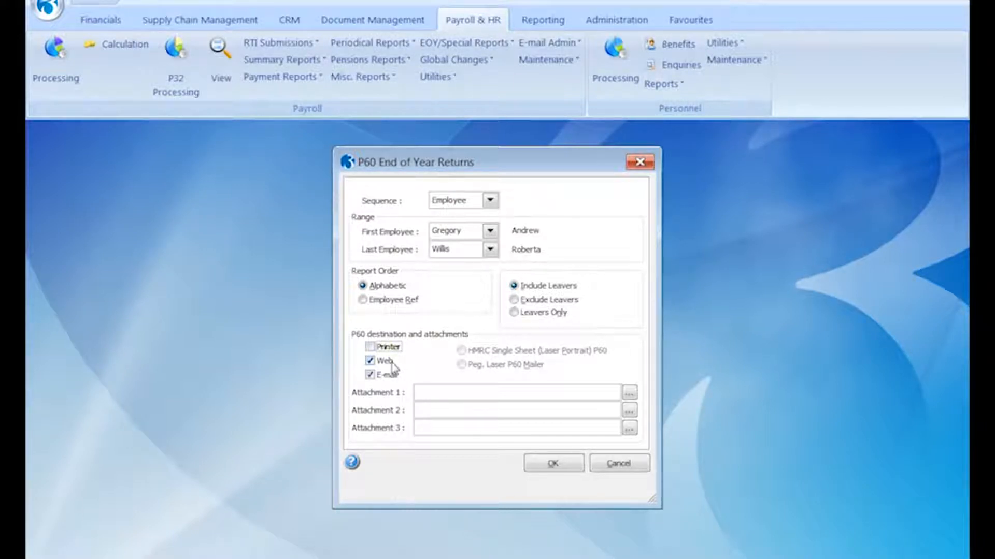
left_click(392, 365)
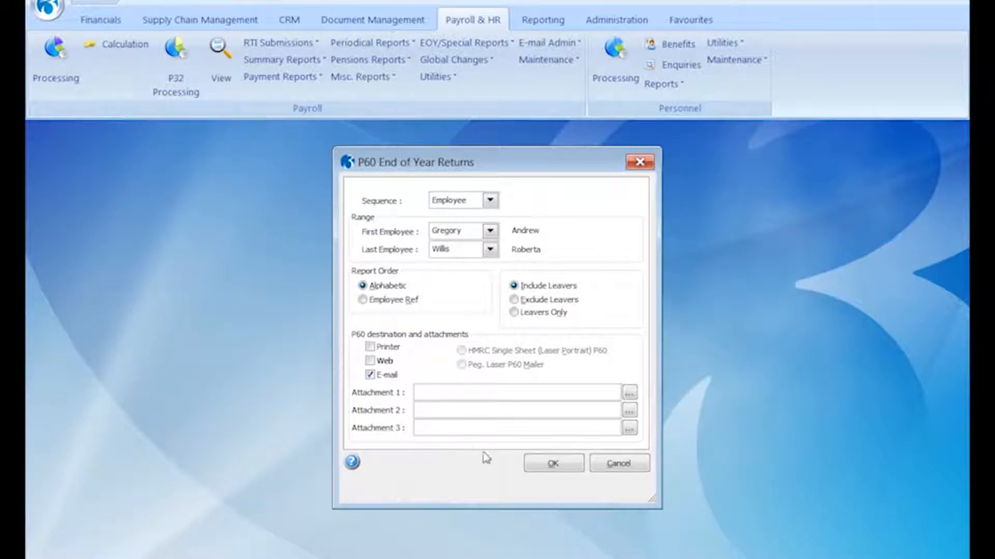
left_click(551, 464)
left_click(436, 331)
left_click(555, 371)
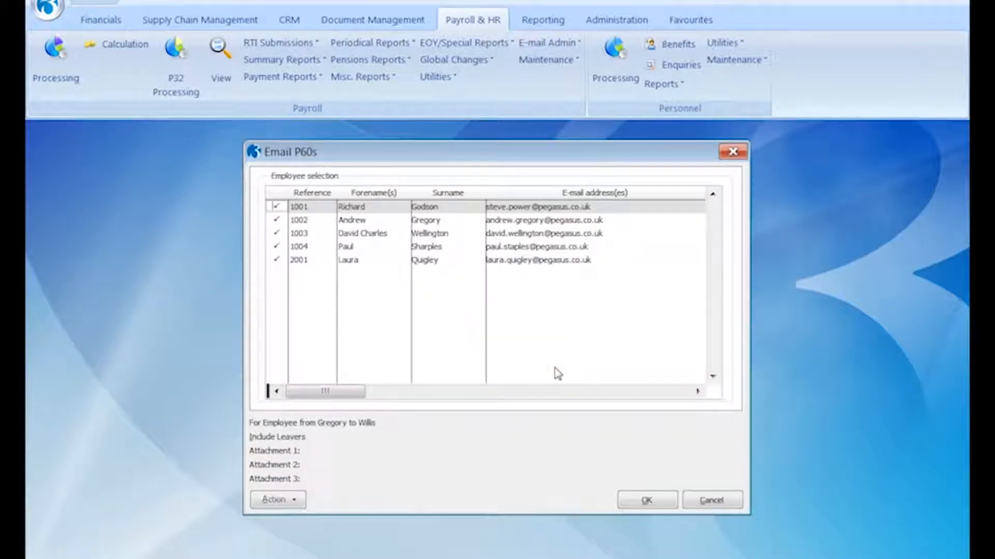
- Untick all five employees, tick only employee 1001 in the Email P60s list, and confirm
left_click(296, 501)
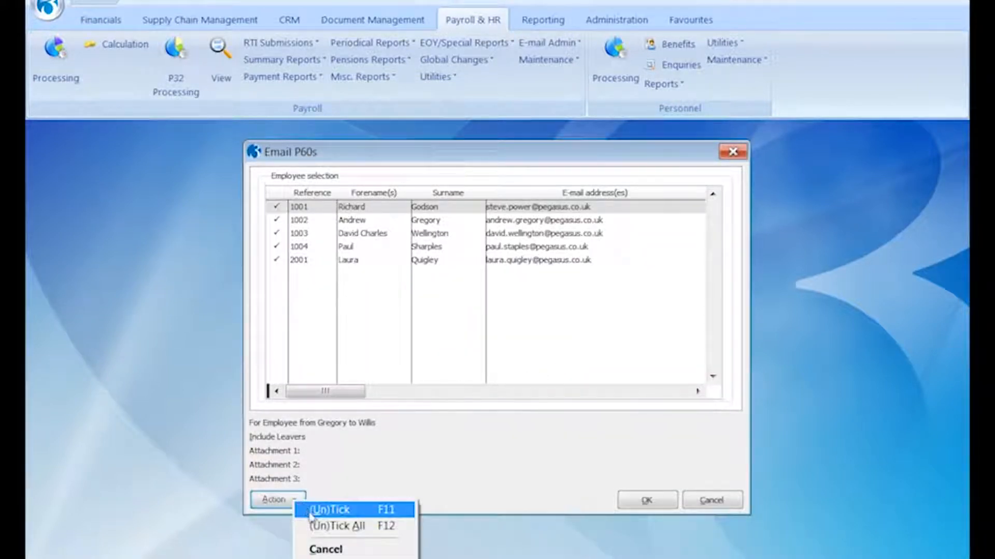
left_click(313, 526)
key("space")
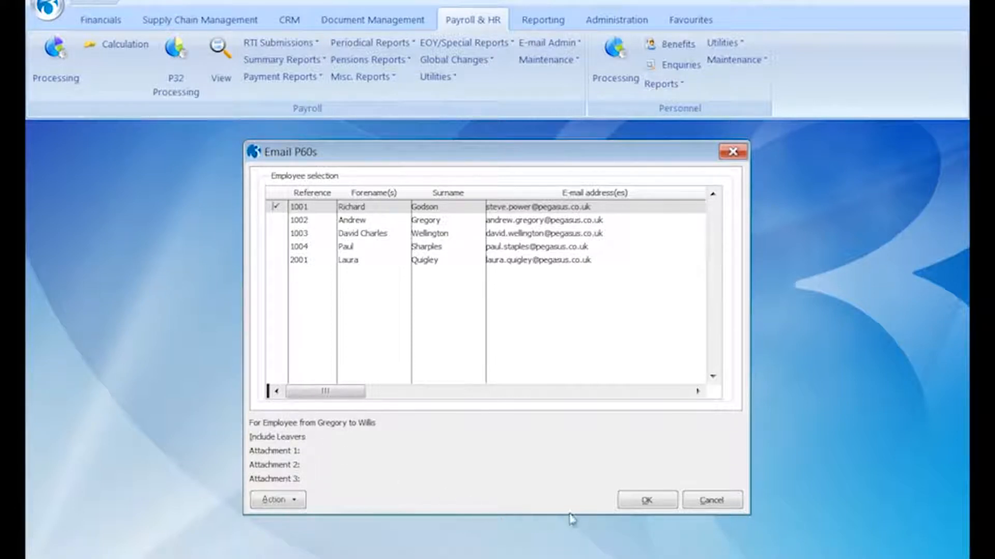
left_click(646, 501)
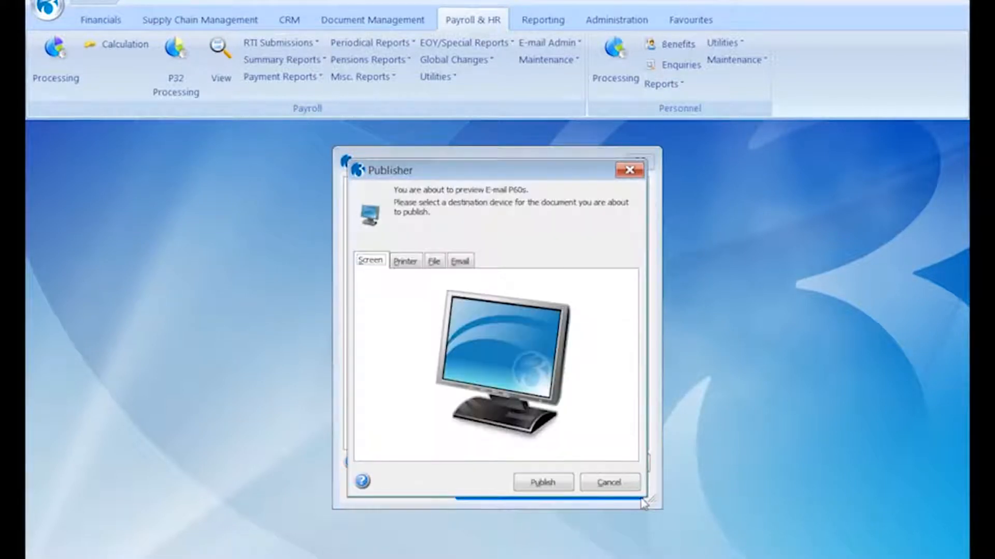
- Preview employee 1001's 2015 P60 on screen, close the preview, and confirm producing e-mail P60s
left_click(541, 483)
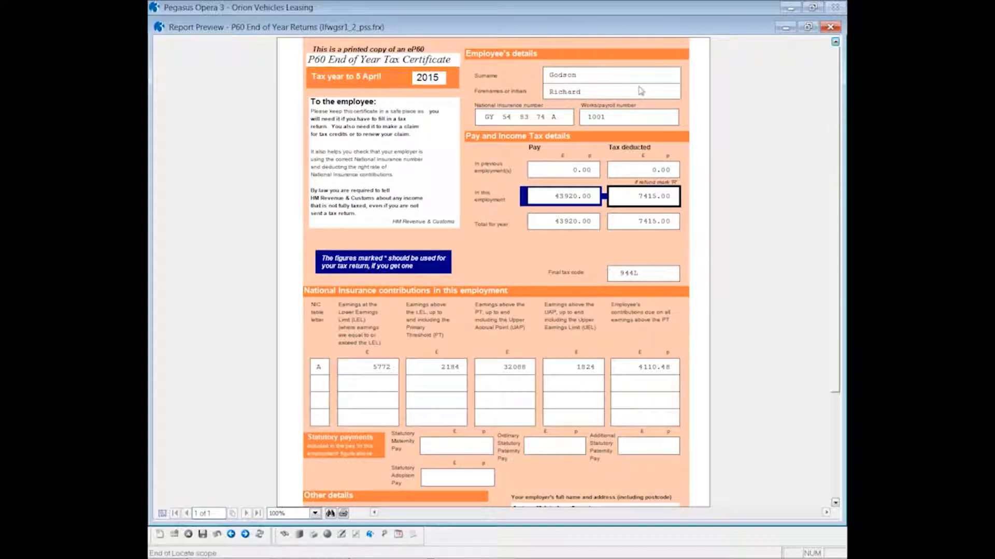
left_click(830, 27)
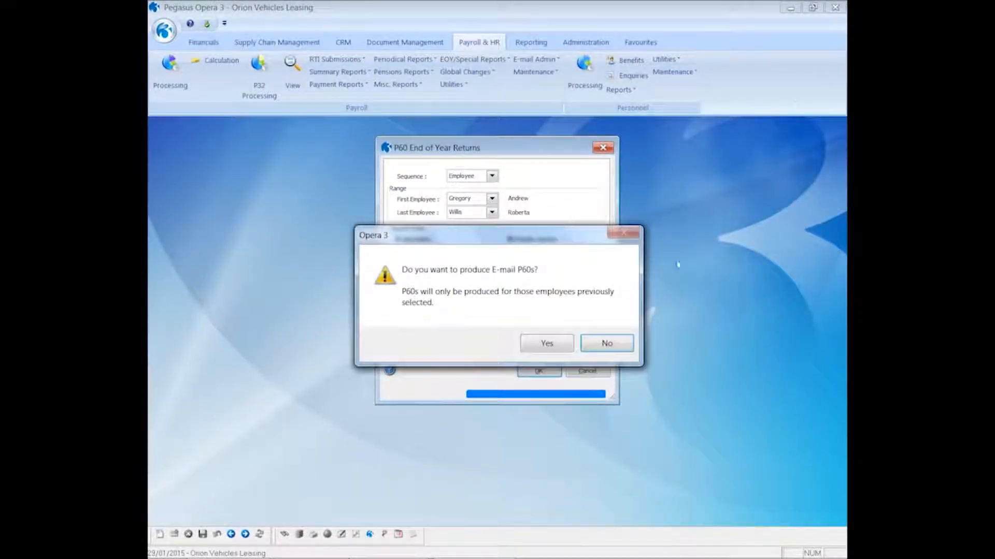
left_click(547, 344)
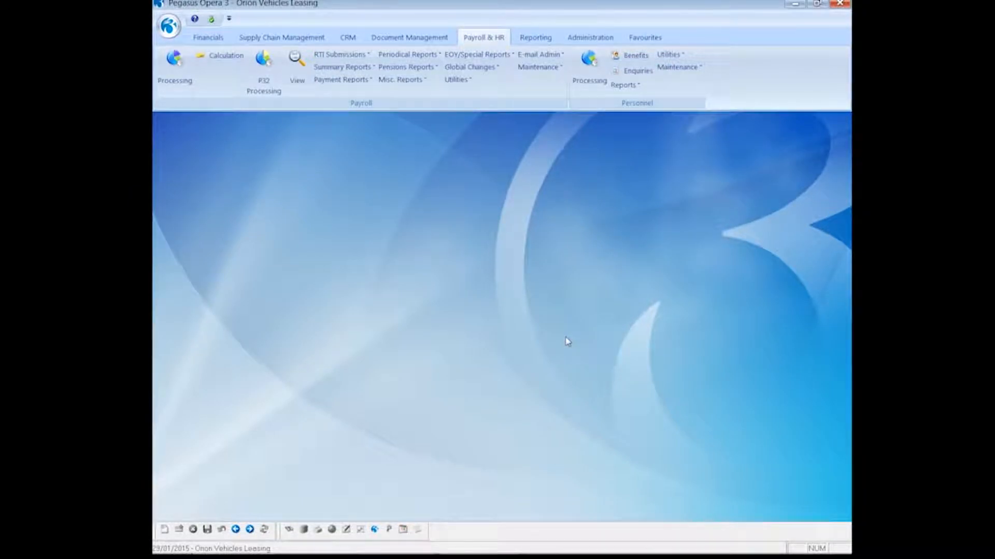
- In Outlook, open the 'Your Email P60' message and its P60.PDF attachment
mouse_move(203, 554)
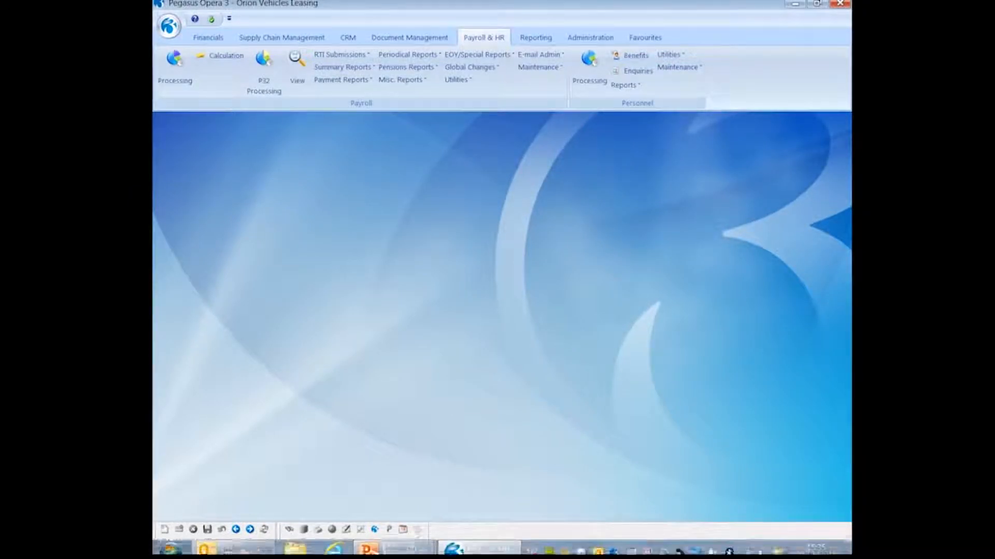
left_click(205, 544)
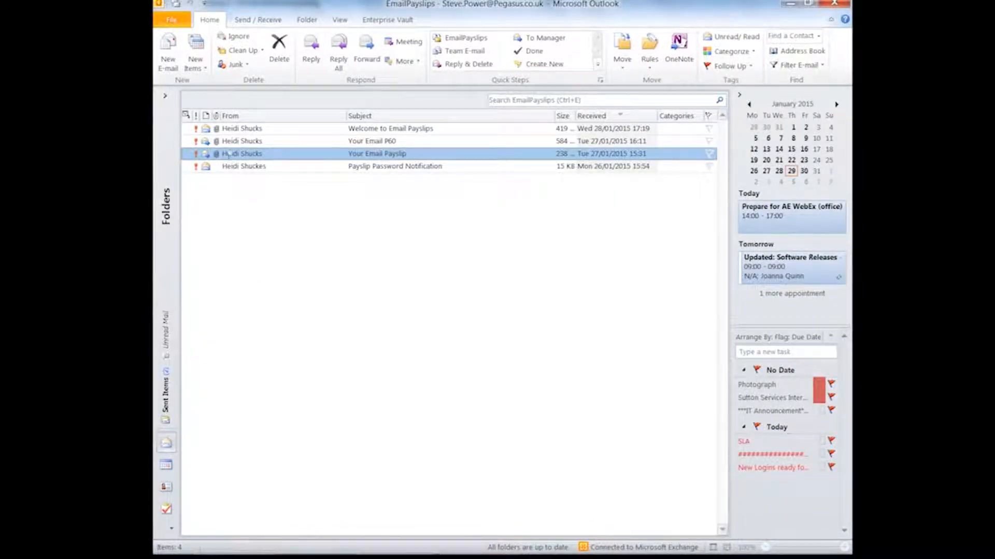
left_click(226, 144)
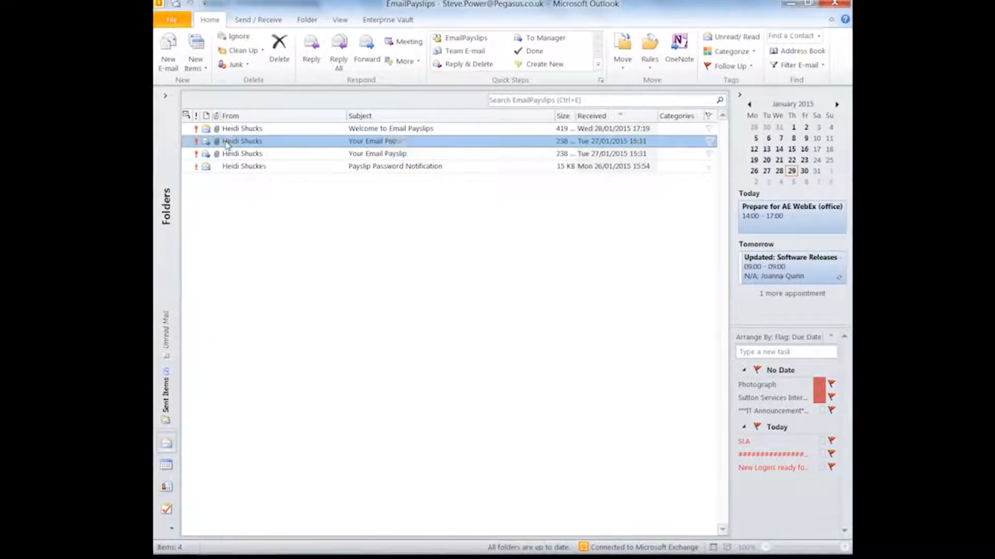
double_click(226, 144)
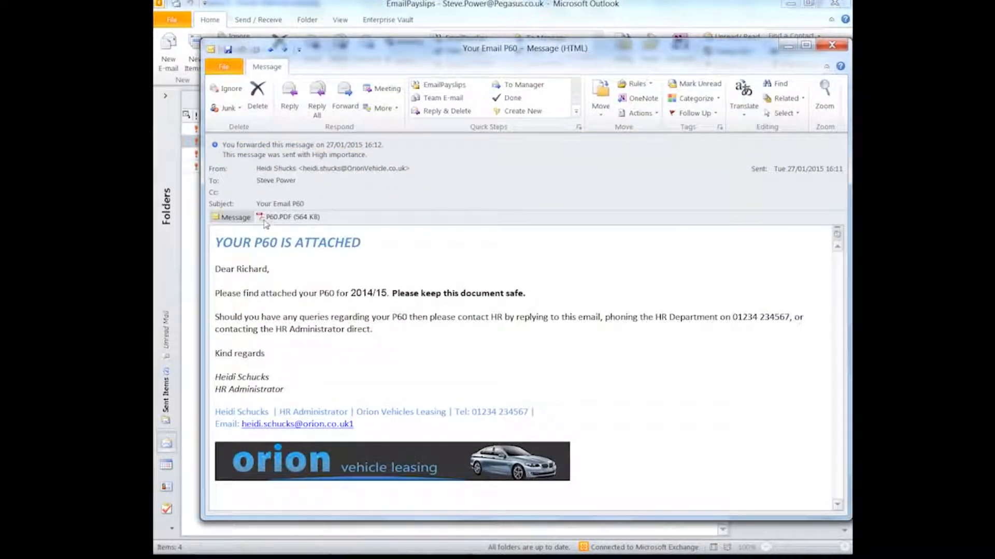
left_click(264, 220)
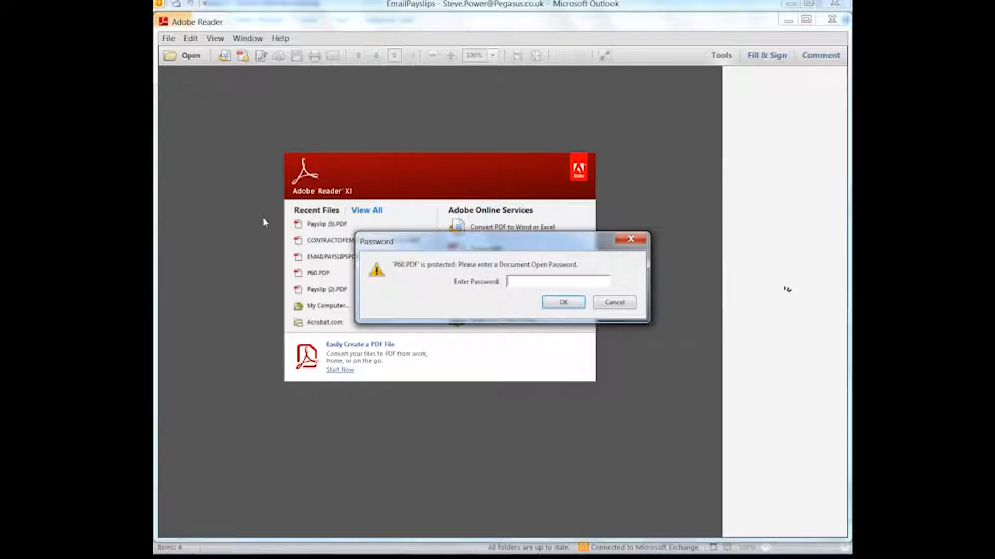
- Enter the document open password to unlock and view P60.PDF
type("*****")
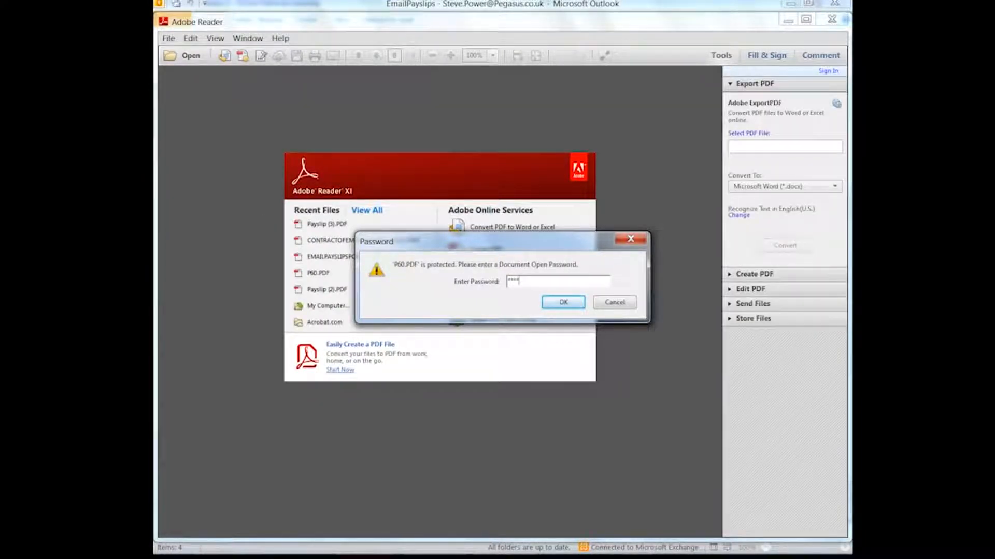
type("***")
left_click(554, 301)
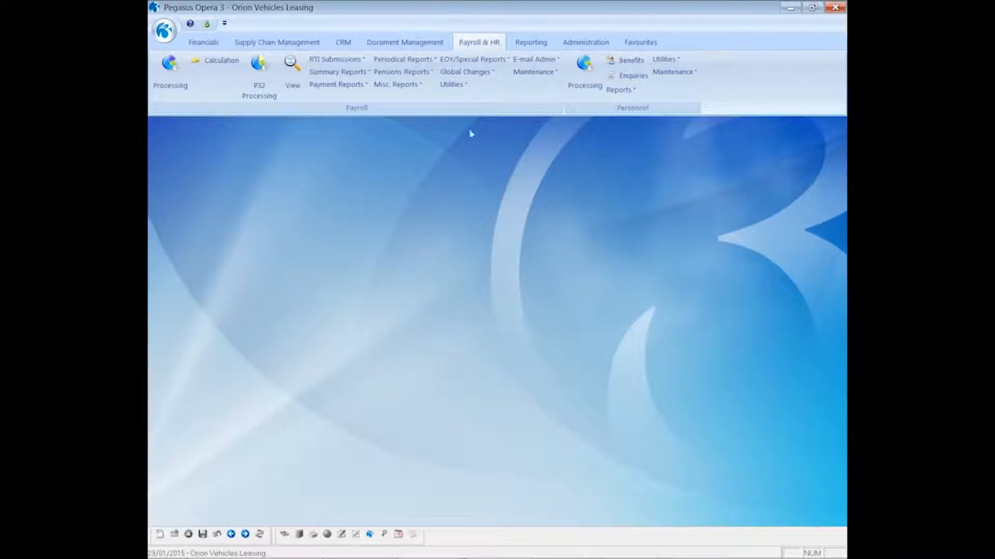
- Publish the Historical E-mailed Payslips/P60s Summary for Monthly employee 1001 to screen, then close it
left_click(470, 60)
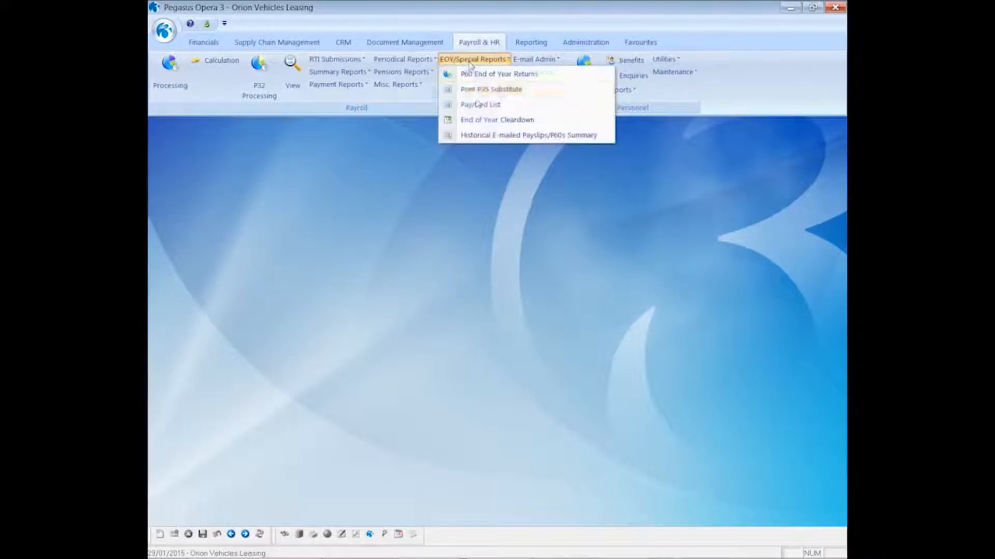
left_click(483, 135)
double_click(478, 236)
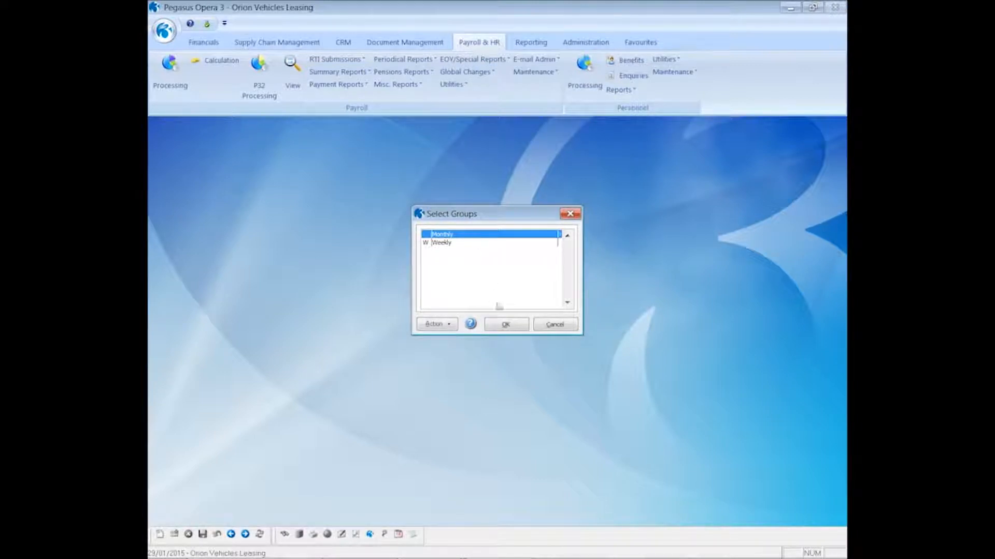
left_click(507, 327)
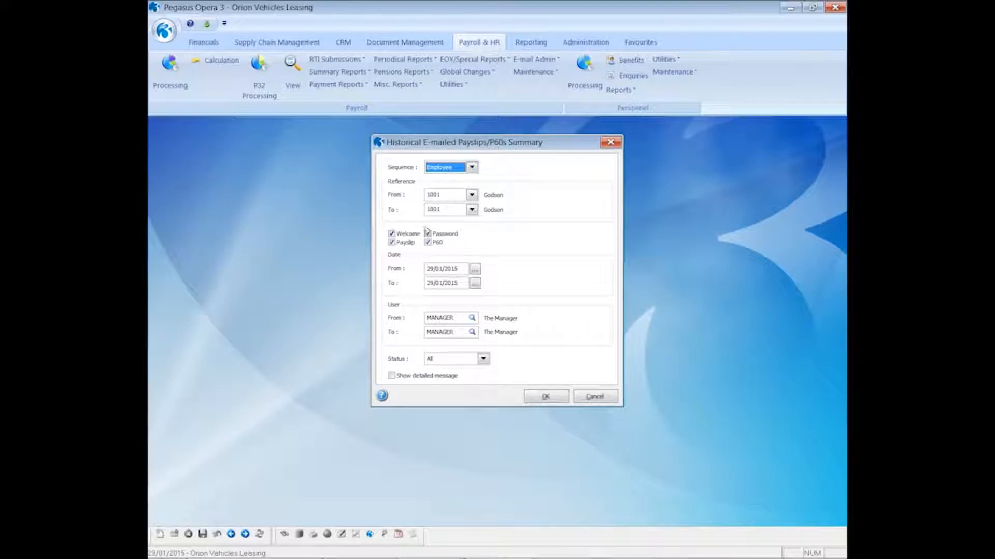
left_click(548, 397)
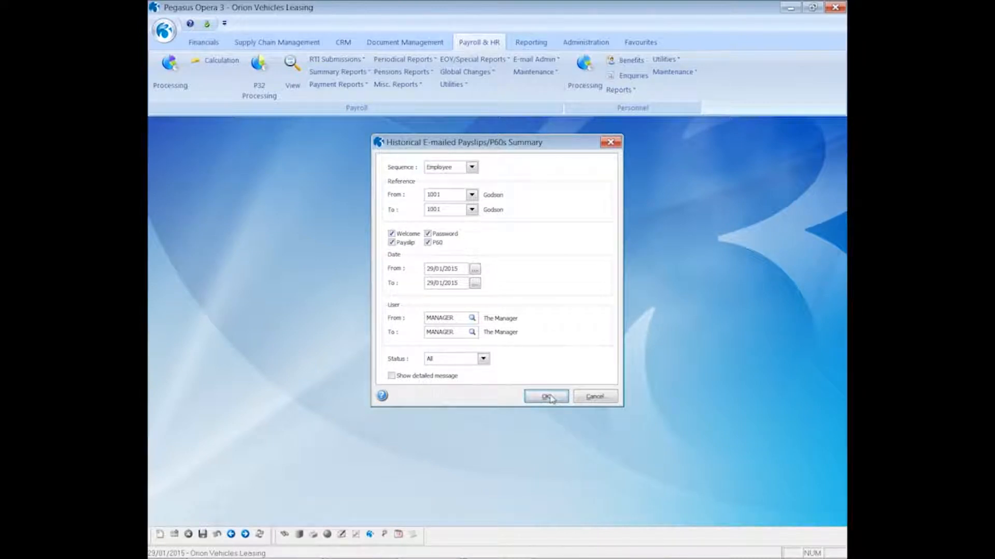
left_click(539, 388)
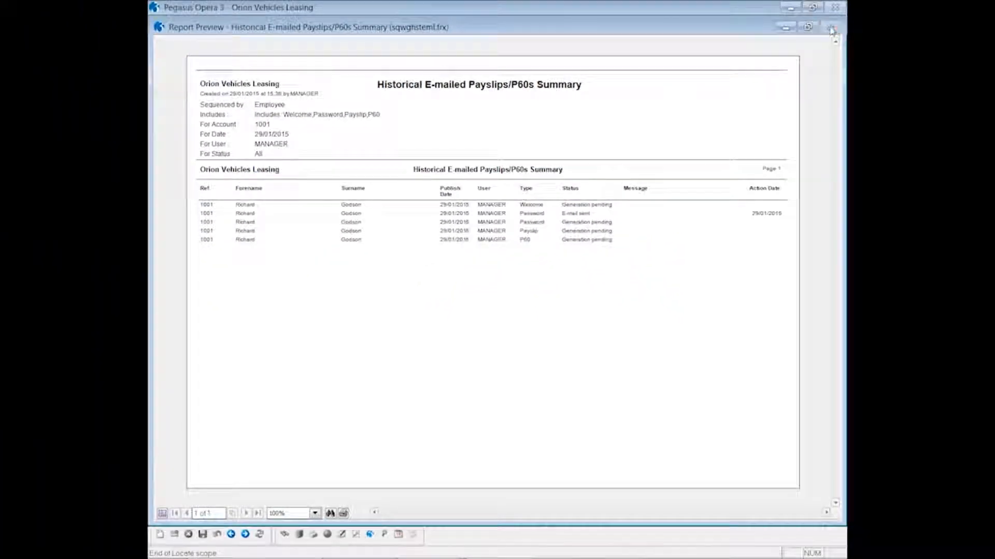
left_click(832, 29)
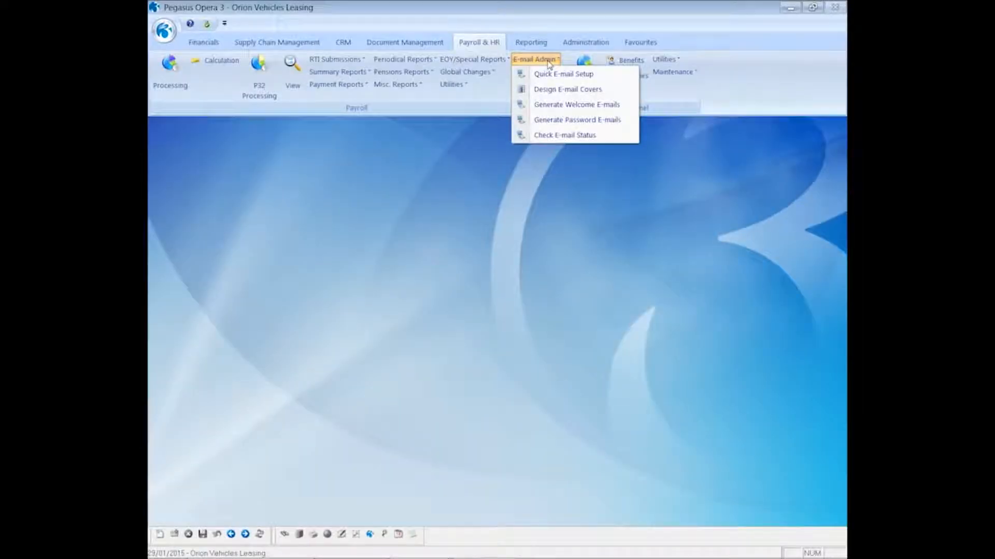
- Run Check E-mail Status with 'Report and update correspondence status', view the report, and close it
left_click(565, 137)
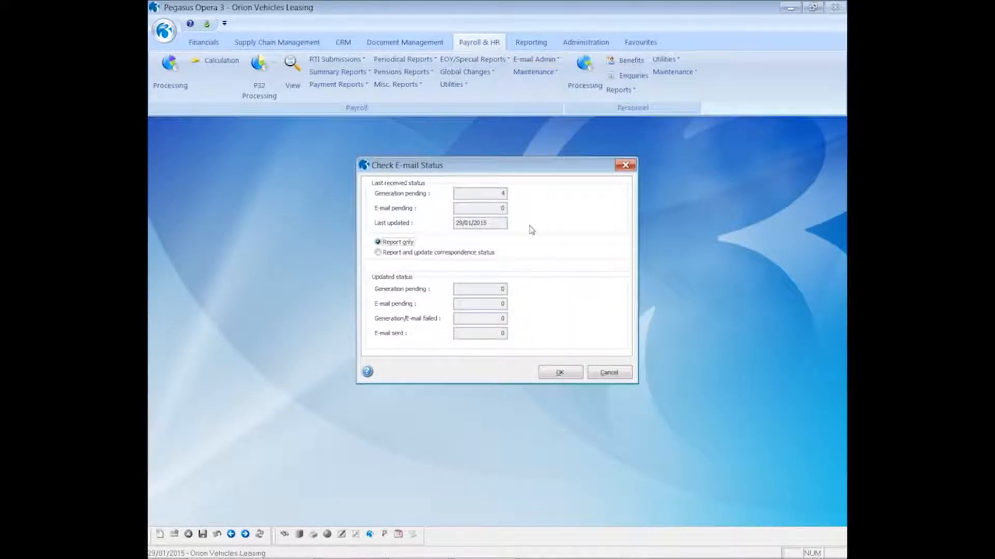
left_click(409, 253)
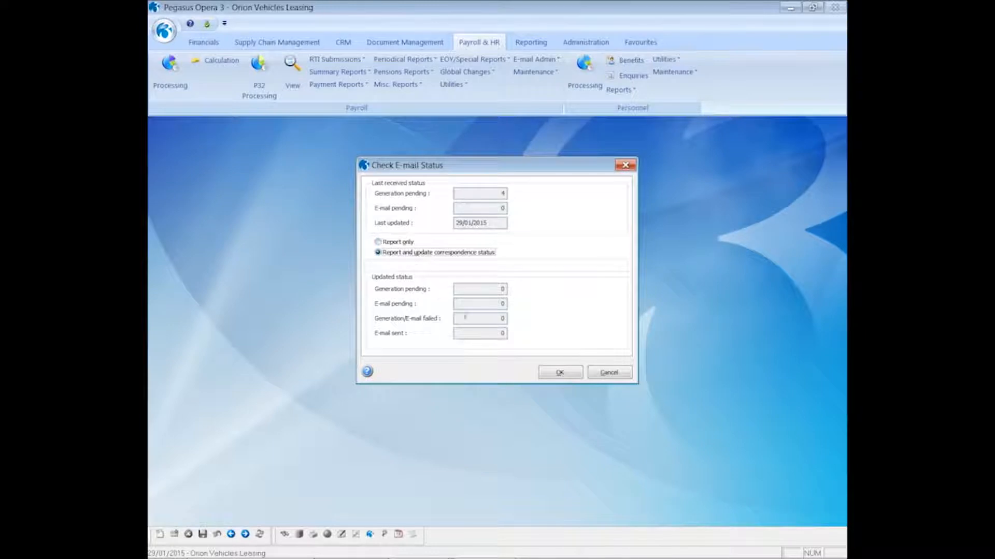
left_click(554, 373)
left_click(544, 384)
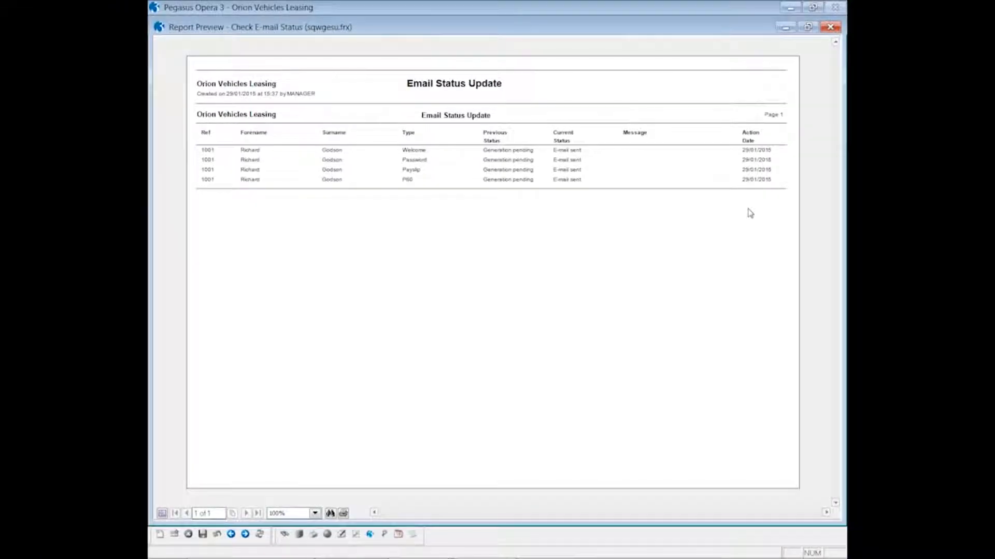
left_click(830, 28)
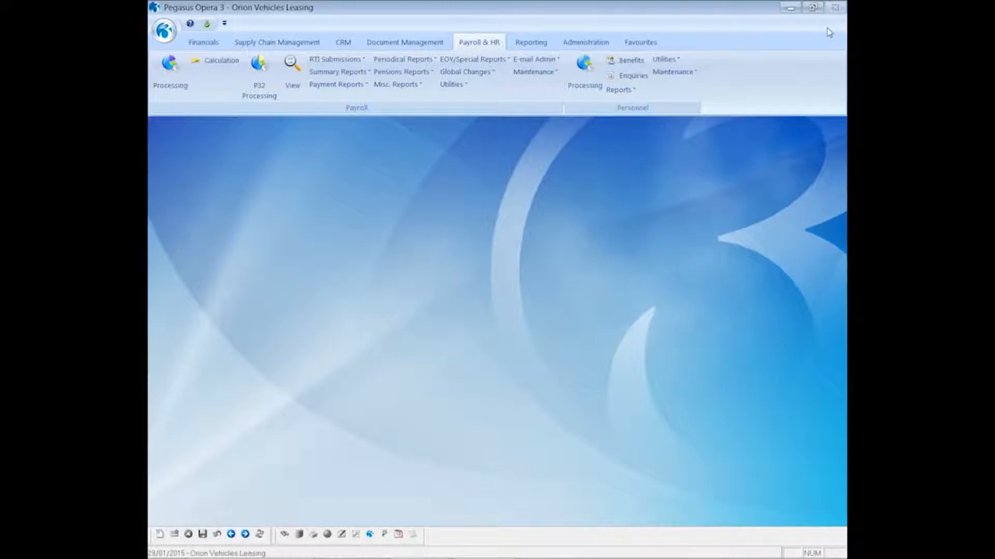
- Open employee 1001's payroll history via Payroll Processing for the Monthly group
left_click(164, 75)
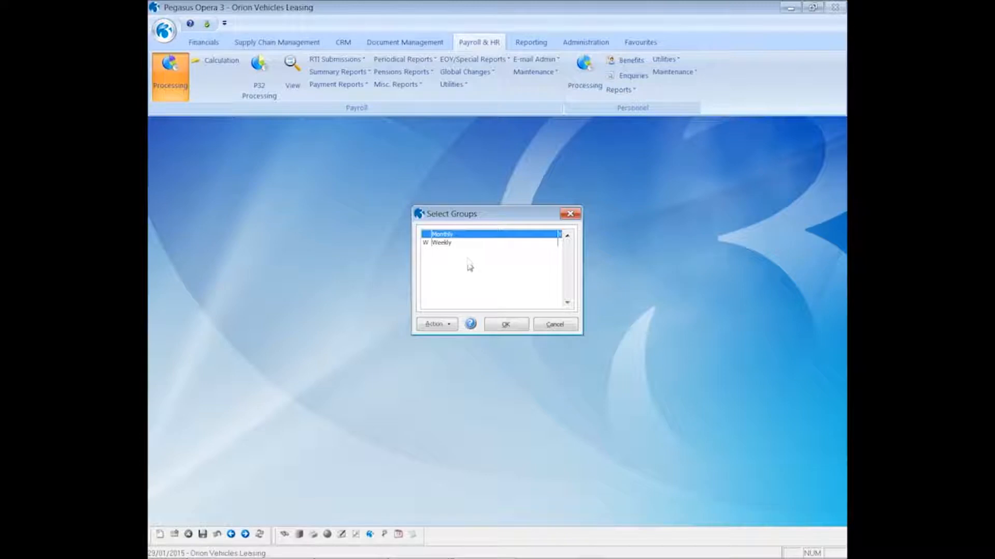
left_click(498, 327)
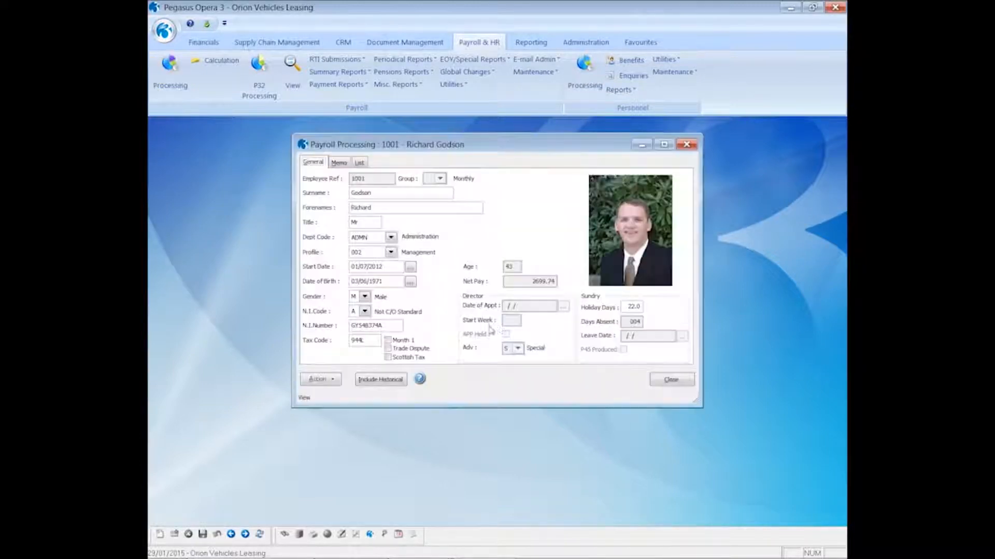
left_click(334, 381)
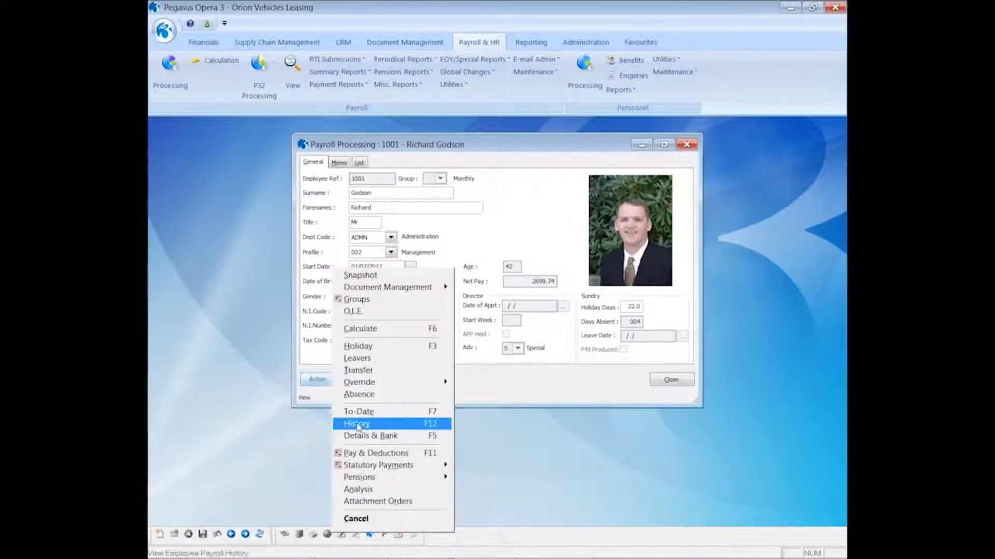
left_click(356, 424)
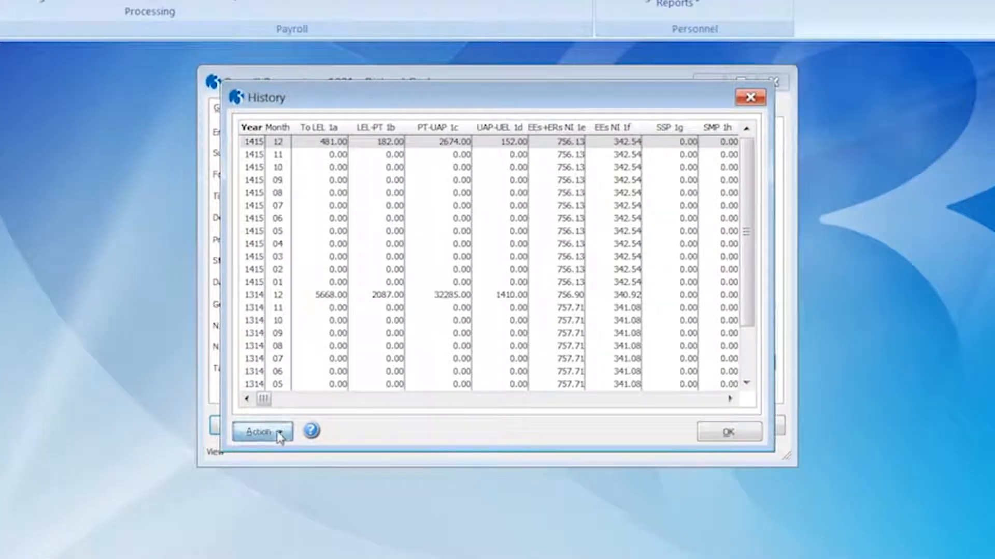
- Resend employee 1001's 2014/15 period 12 payslip by e-mail from the history
left_click(323, 401)
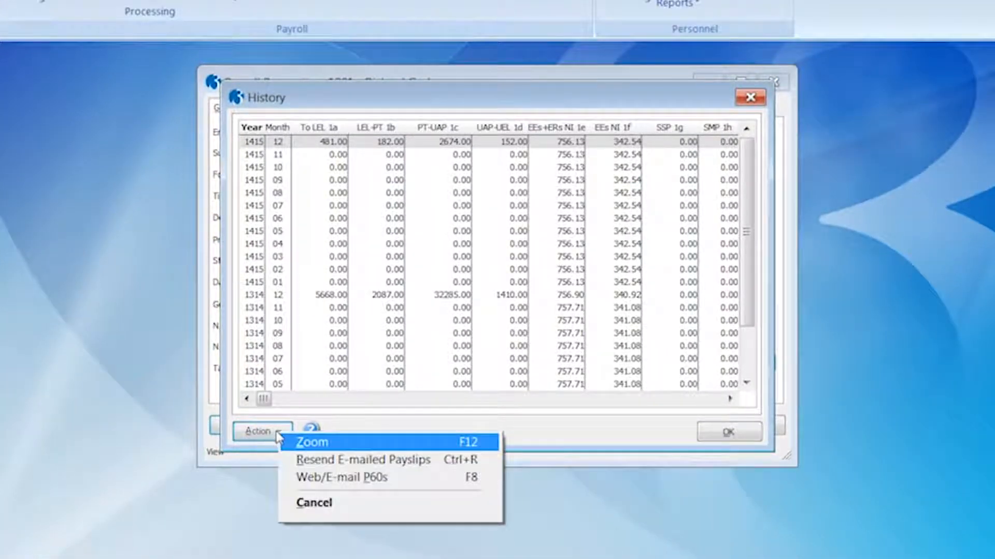
left_click(352, 460)
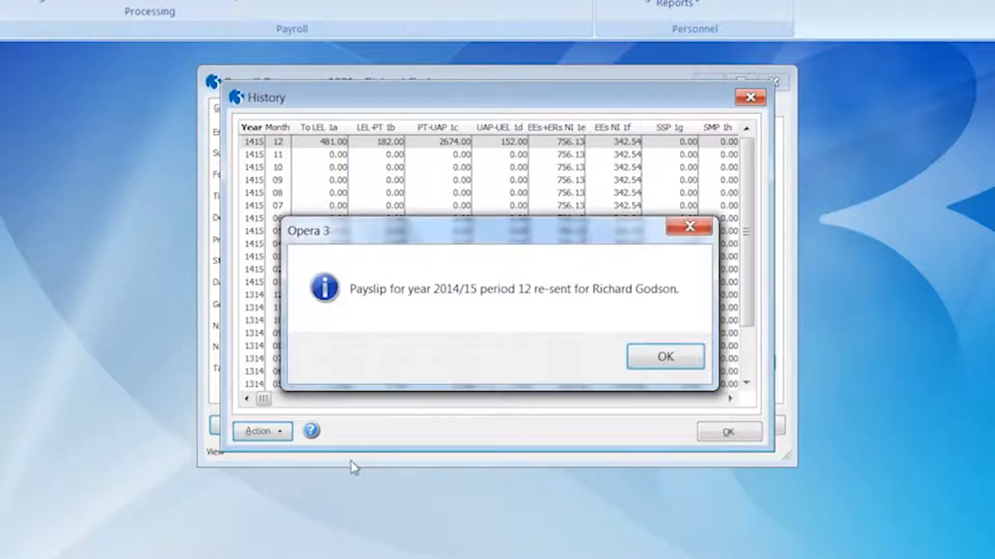
left_click(650, 360)
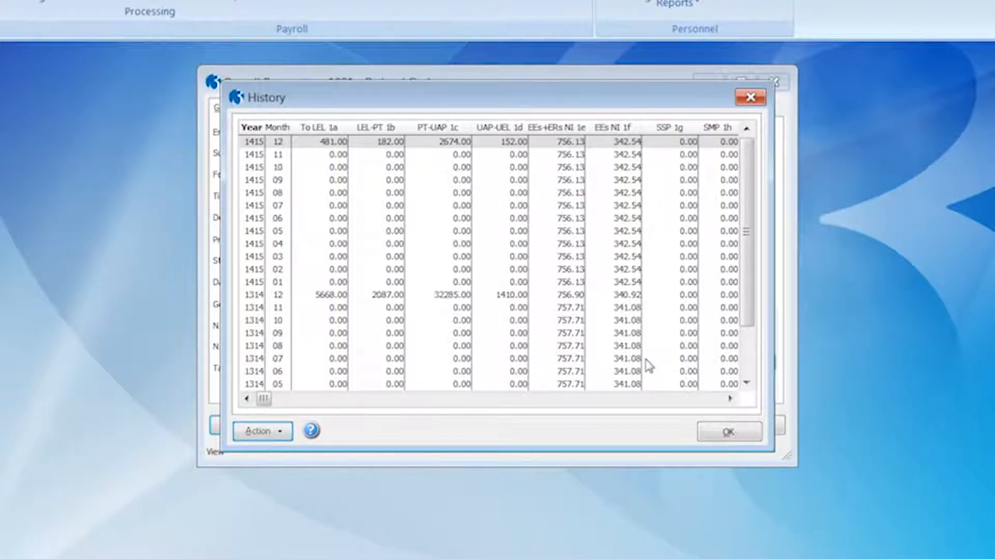
left_click(280, 438)
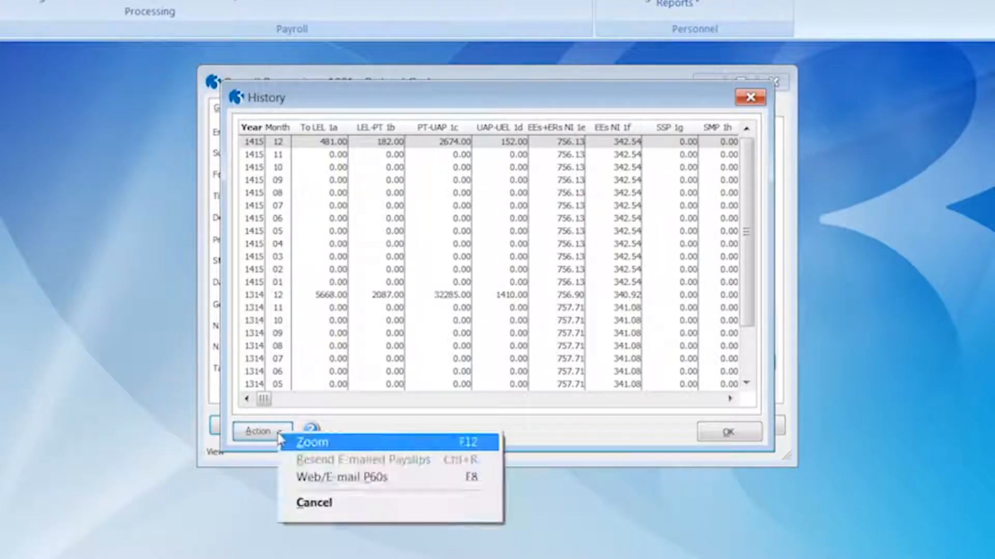
- Resend the 2014/15 P60 from Web/E-mail P60s, then close the history and payroll record
left_click(313, 479)
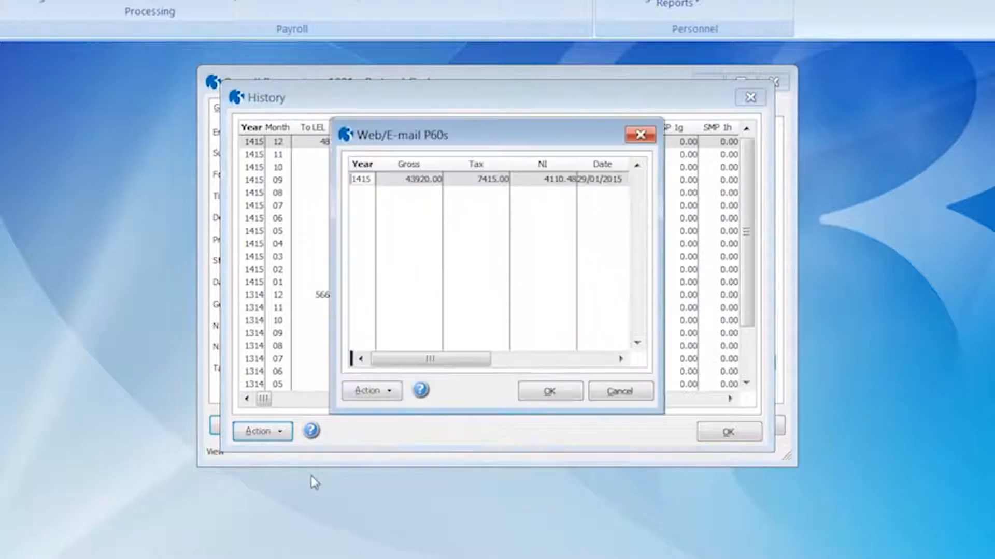
left_click(371, 392)
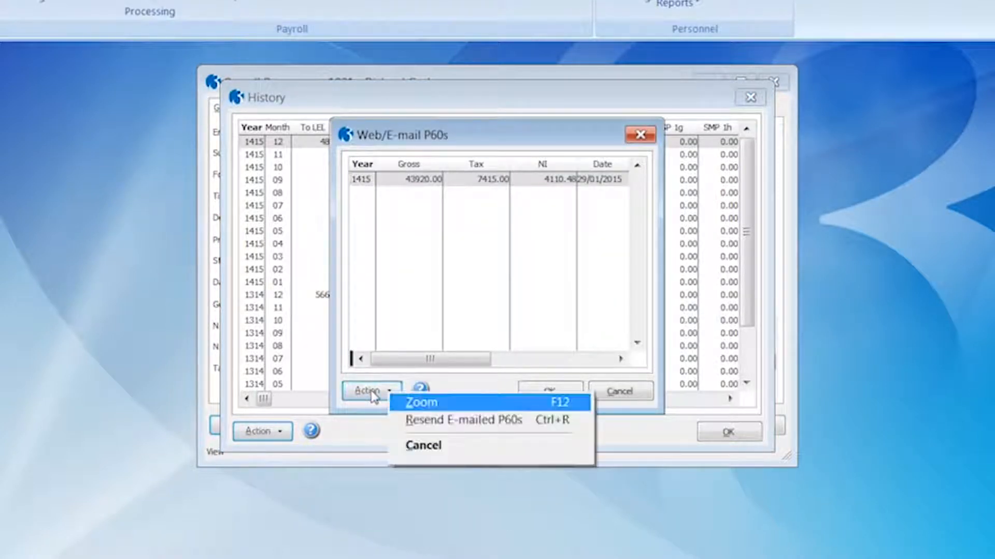
left_click(423, 428)
left_click(611, 361)
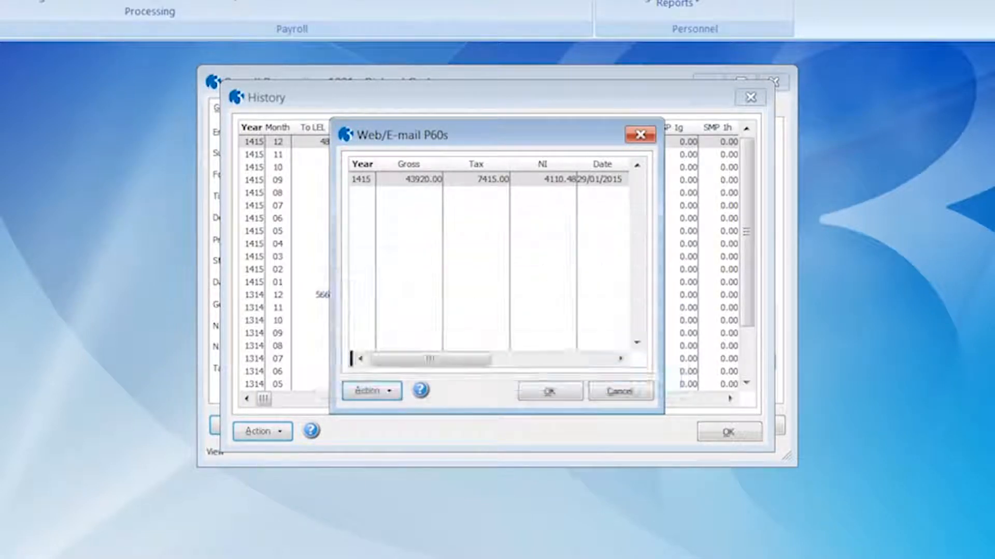
left_click(620, 392)
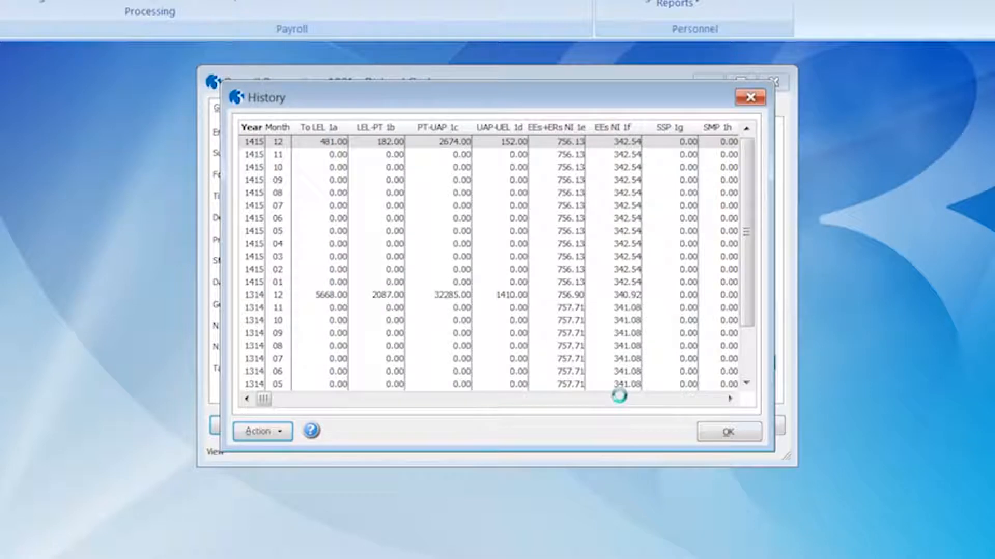
left_click(726, 433)
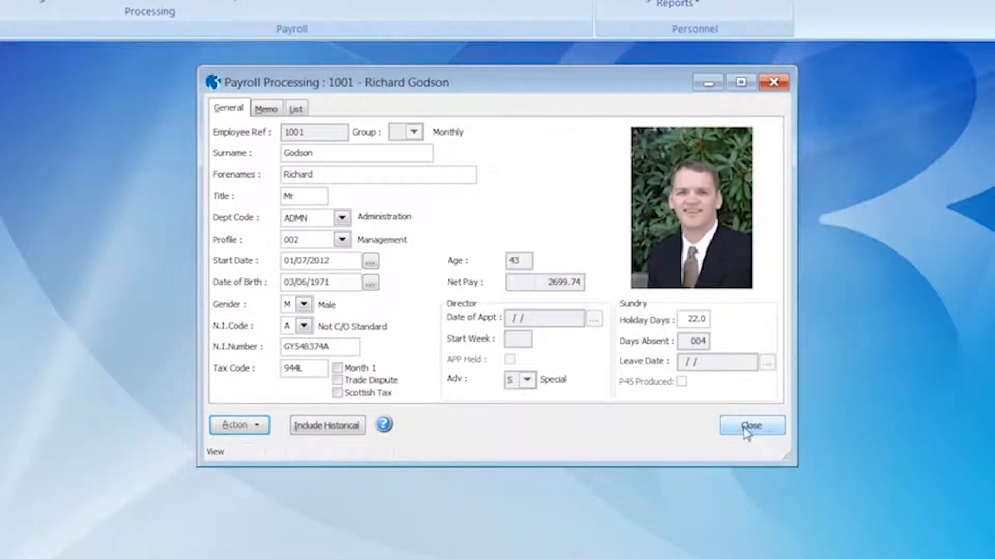
left_click(745, 427)
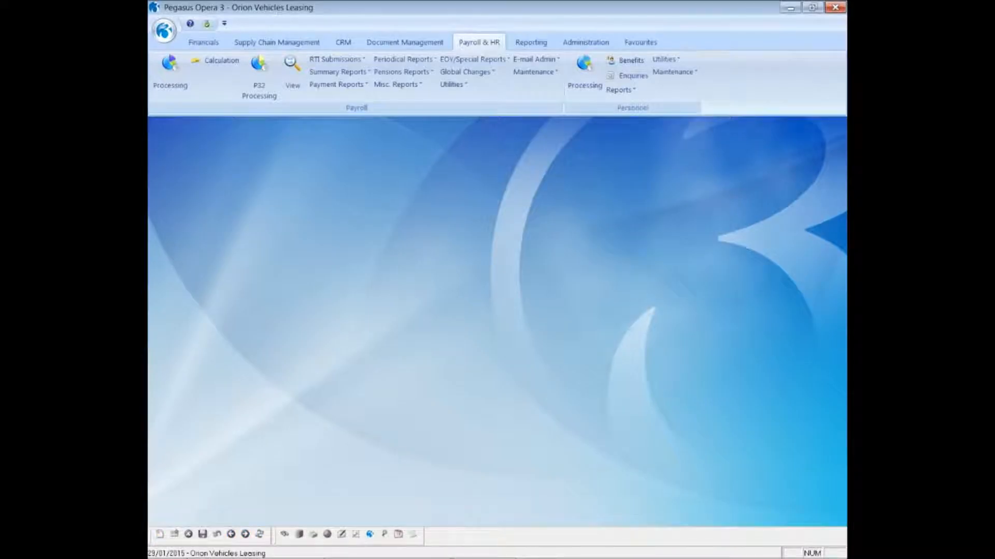